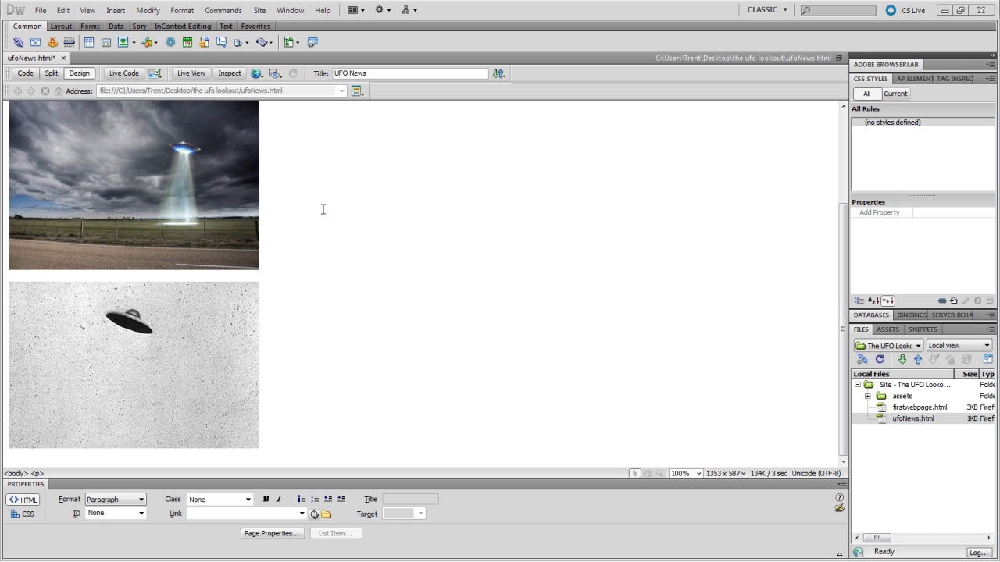
# - Trace a polygon hotspot around the flying saucer in the second UFO picture
pyautogui.scroll(3, 357, 261)
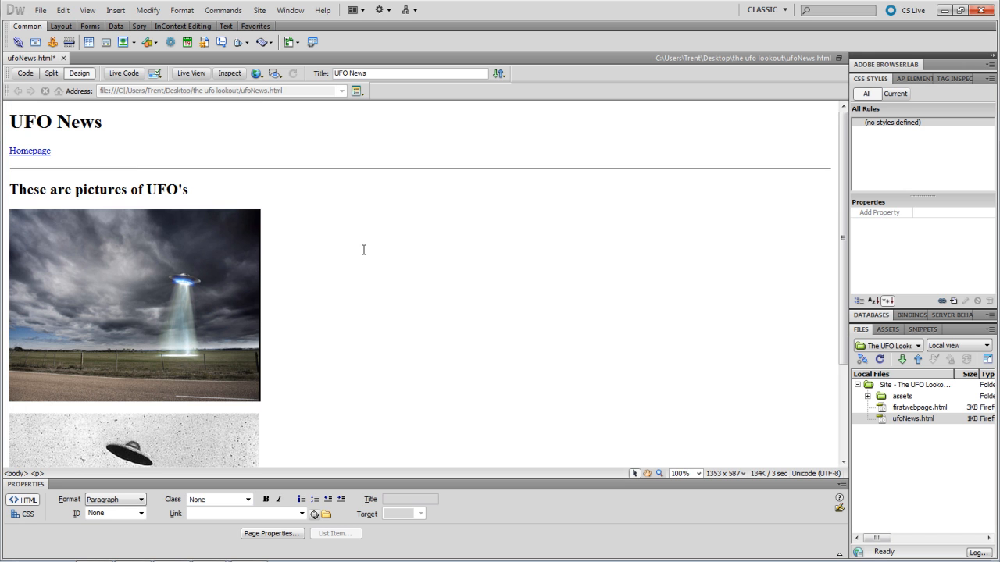
pyautogui.scroll(-3, 364, 250)
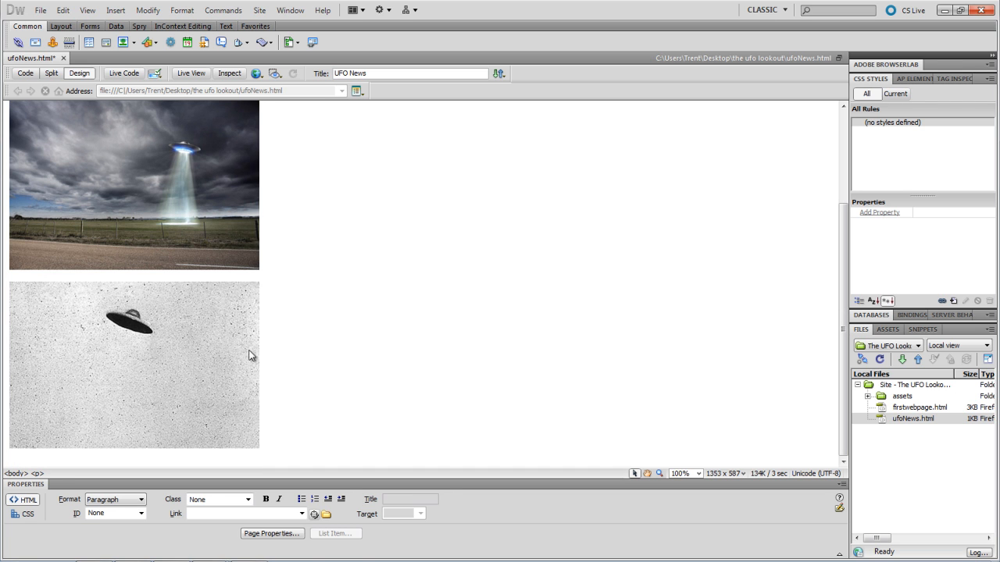
pyautogui.click(162, 342)
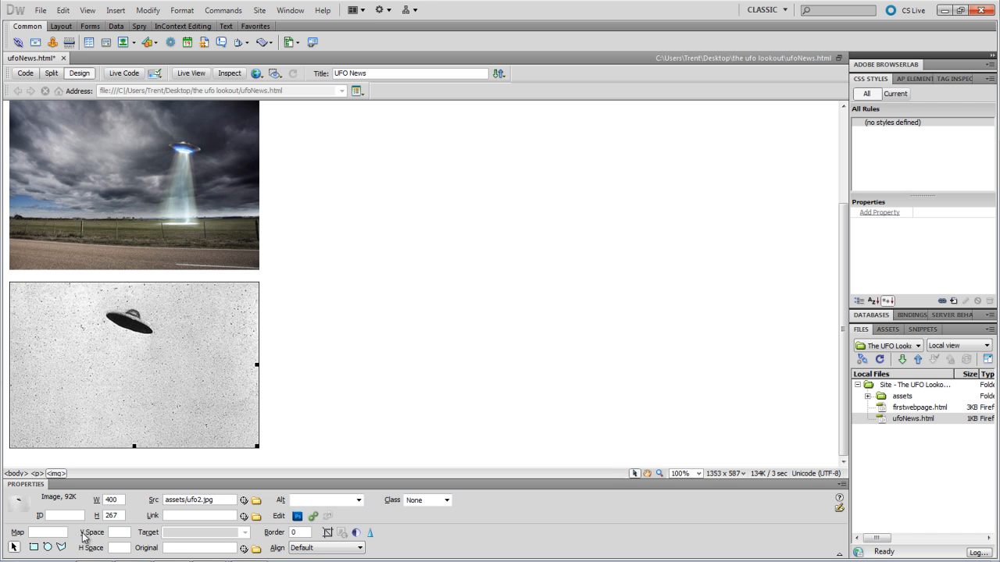
pyautogui.click(62, 548)
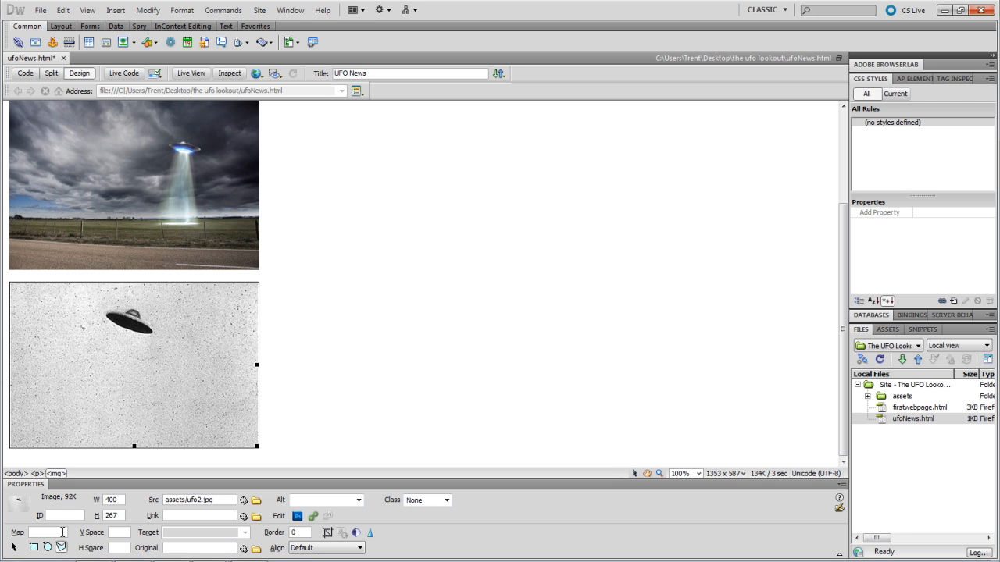
pyautogui.click(154, 336)
pyautogui.click(595, 318)
pyautogui.click(141, 339)
pyautogui.click(122, 332)
pyautogui.click(108, 320)
pyautogui.click(103, 311)
pyautogui.click(118, 308)
pyautogui.click(131, 308)
pyautogui.click(142, 314)
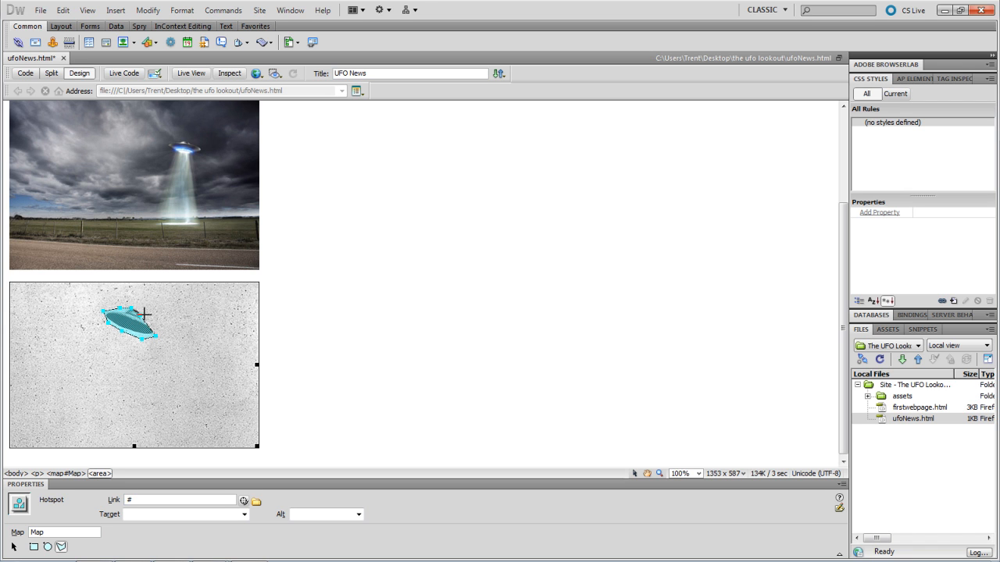
pyautogui.click(150, 322)
pyautogui.click(13, 547)
pyautogui.click(78, 403)
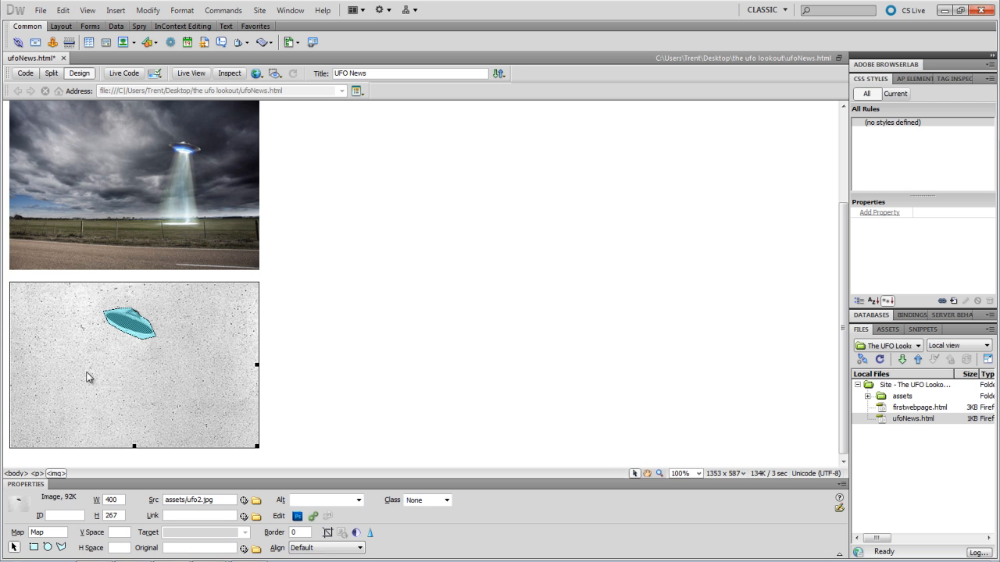
pyautogui.click(133, 324)
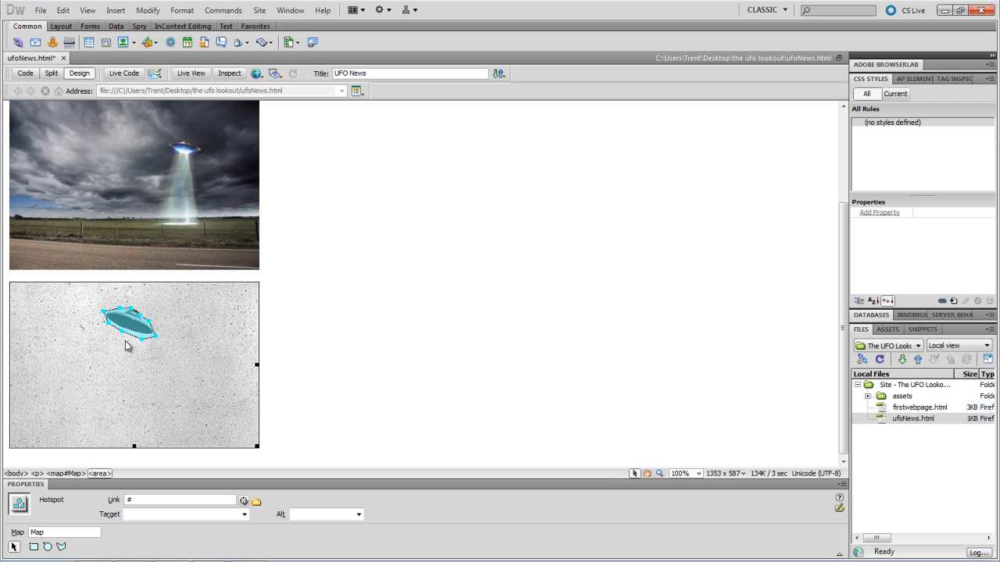
pyautogui.click(165, 499)
pyautogui.doubleClick(140, 500)
pyautogui.write('http://www.yahoo.com')
pyautogui.click(310, 328)
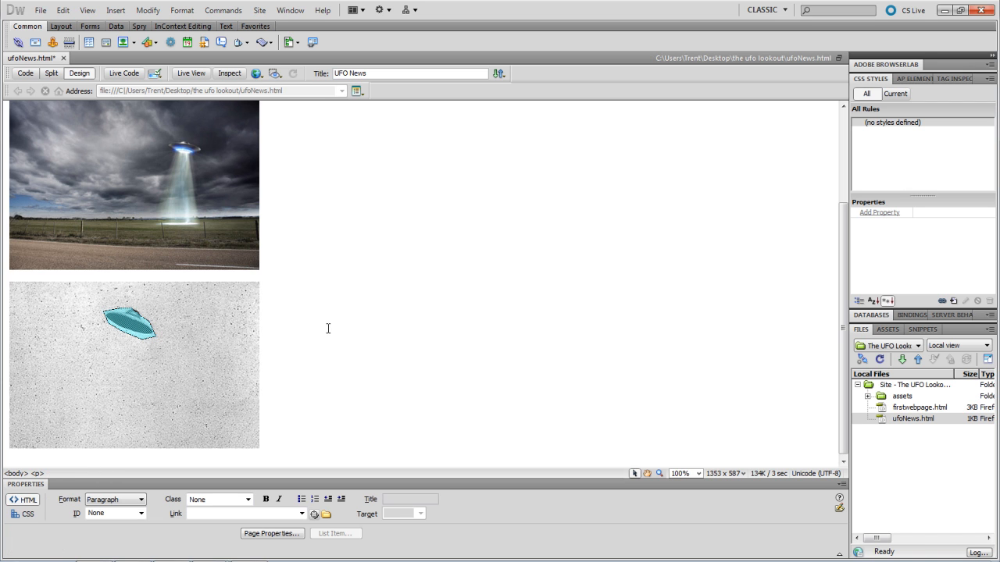
# - Draw a rectangular hotspot on the top UFO picture covering the saucer and its beam
pyautogui.click(163, 186)
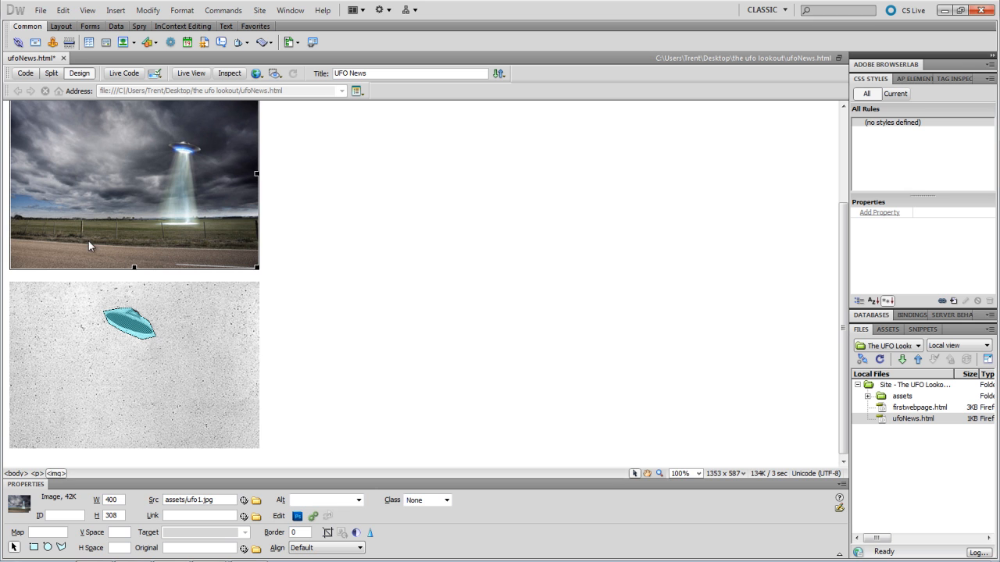
pyautogui.click(33, 547)
pyautogui.scroll(1, 157, 207)
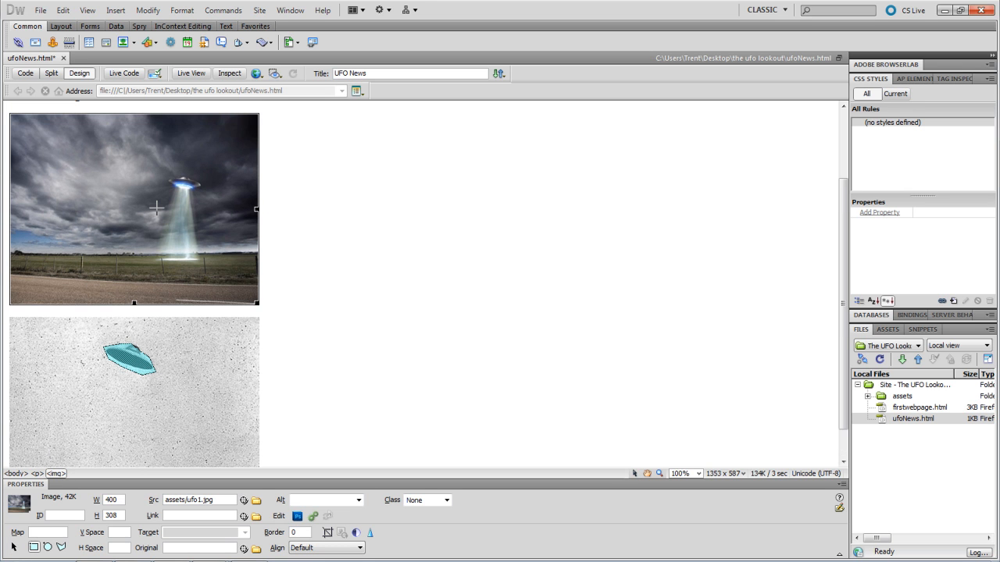
pyautogui.moveTo(101, 168); pyautogui.dragTo(161, 266)
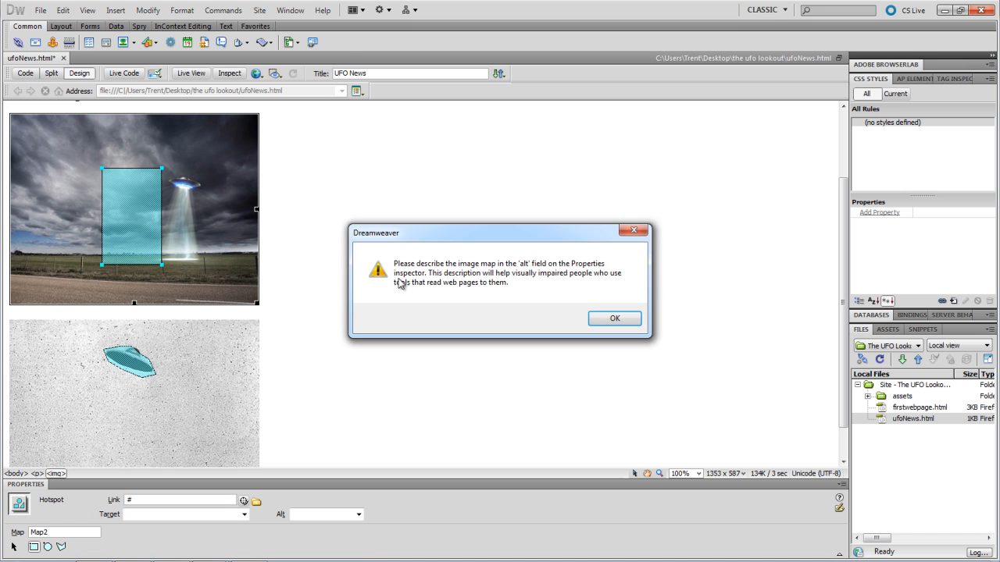
pyautogui.click(603, 315)
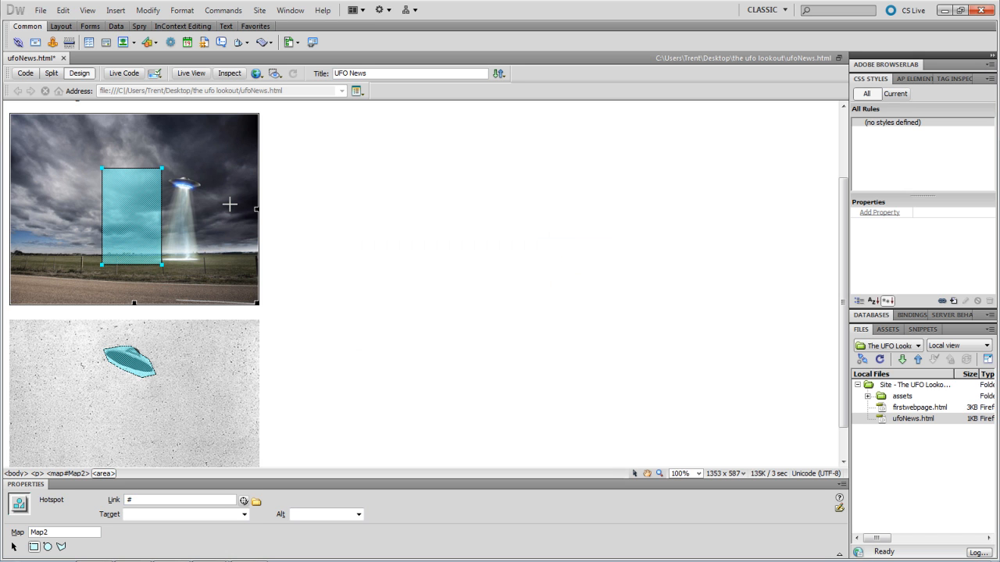
pyautogui.click(14, 546)
pyautogui.moveTo(122, 216); pyautogui.dragTo(172, 224)
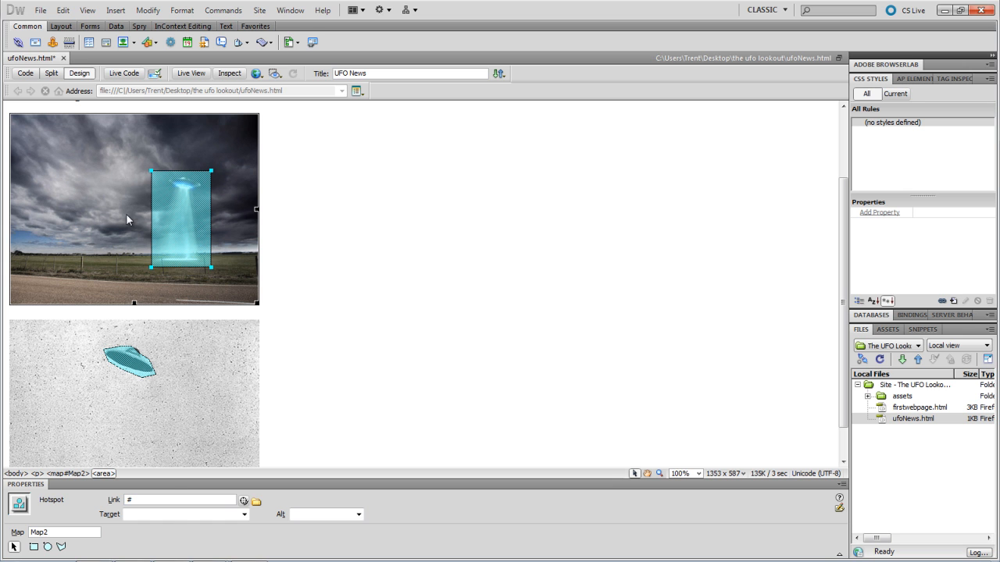
# - Link the rectangular hotspot to firstwebpage.html
pyautogui.click(256, 501)
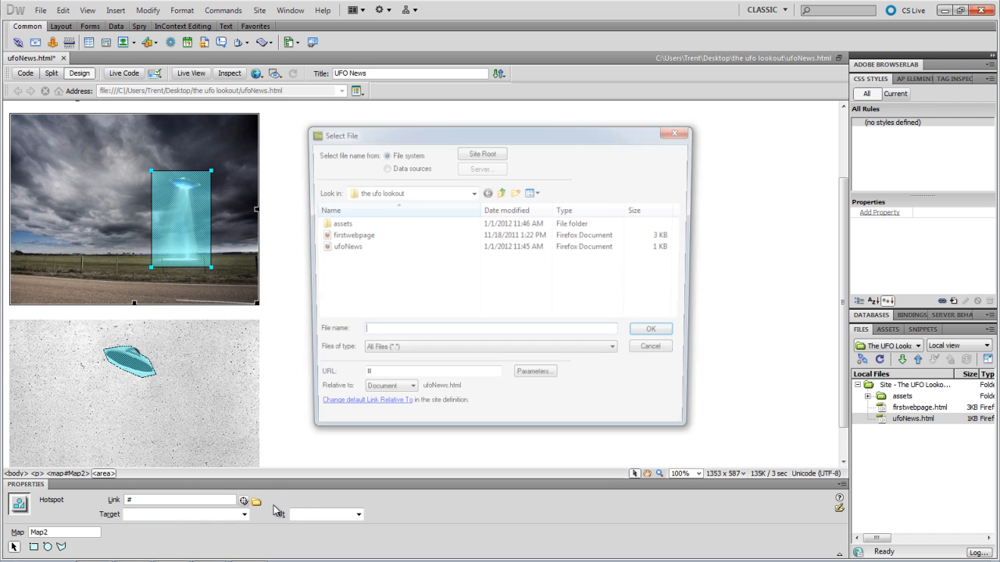
pyautogui.click(365, 235)
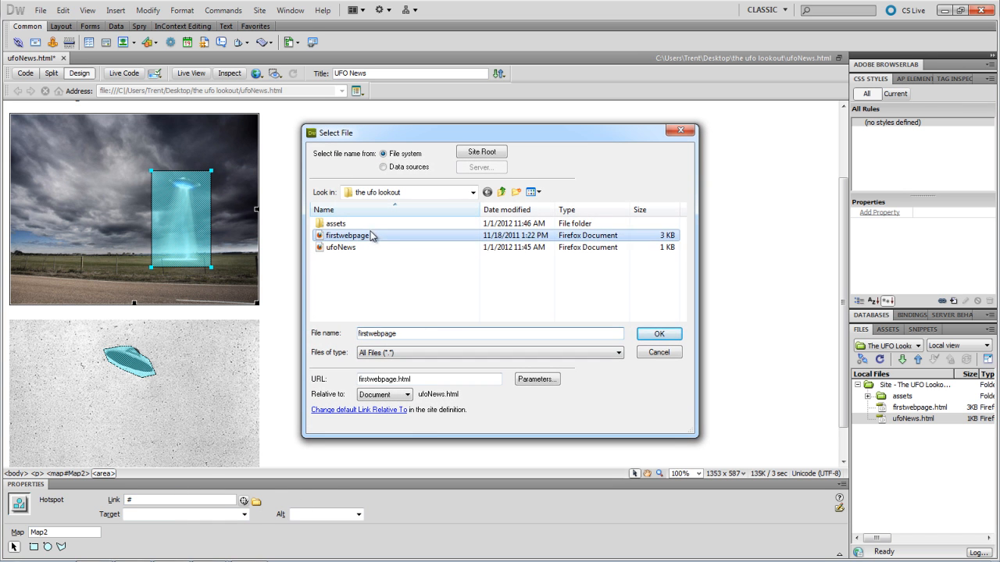
pyautogui.click(641, 334)
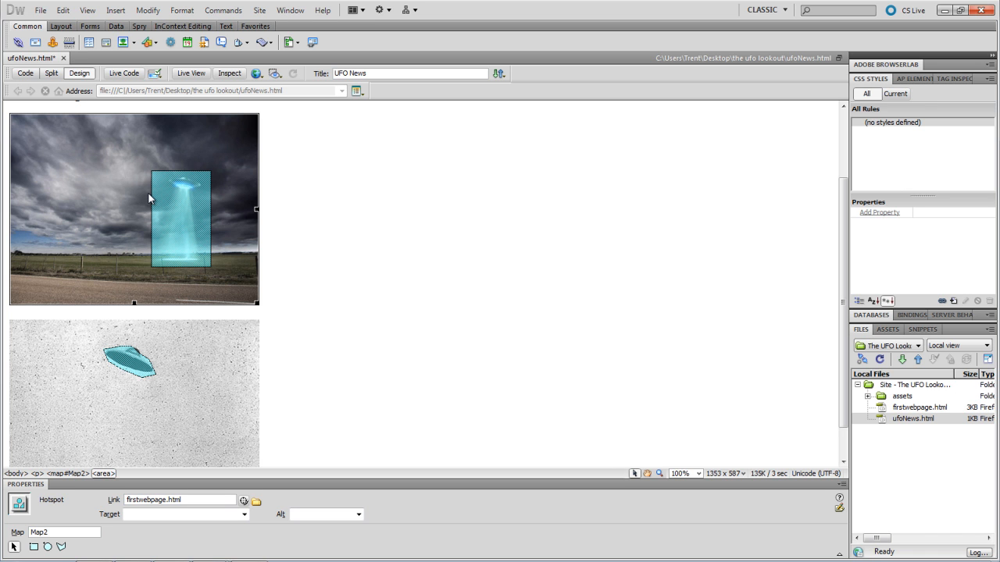
pyautogui.scroll(3, 353, 267)
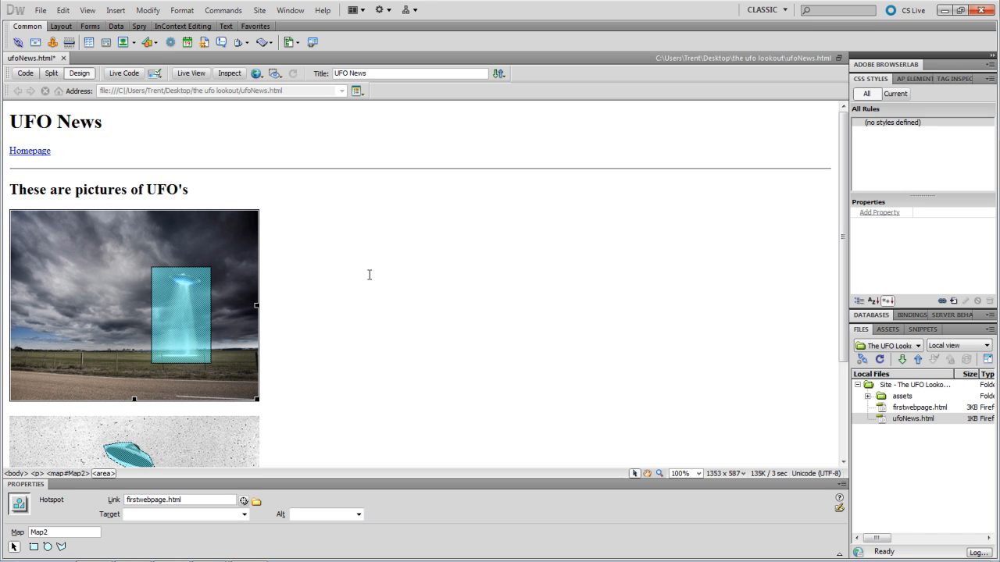
# - Save ufoNews.html and create a new blank HTML page, Untitled-2
pyautogui.hotkey('ctrl', 's')
pyautogui.click(40, 10)
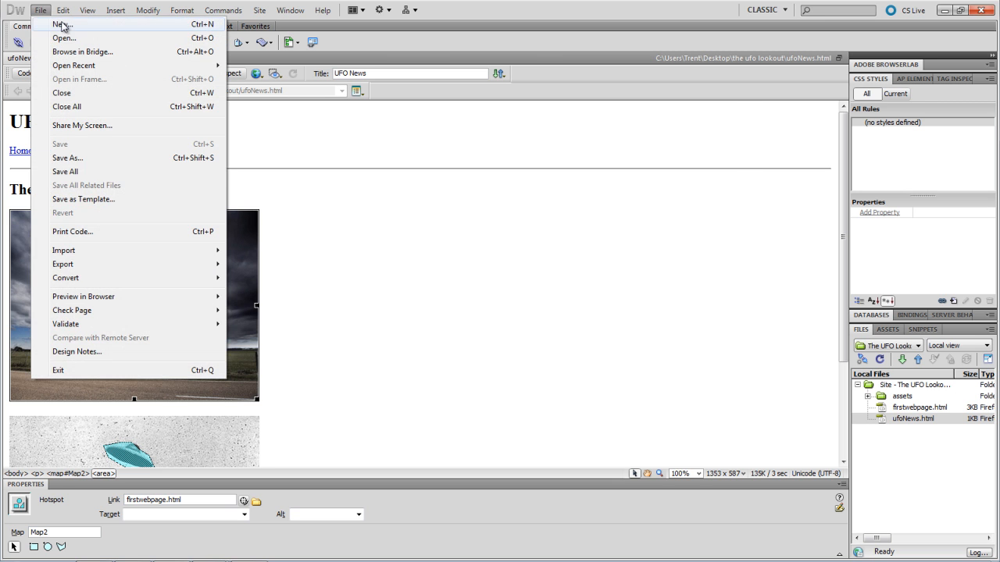
pyautogui.click(66, 31)
pyautogui.click(655, 435)
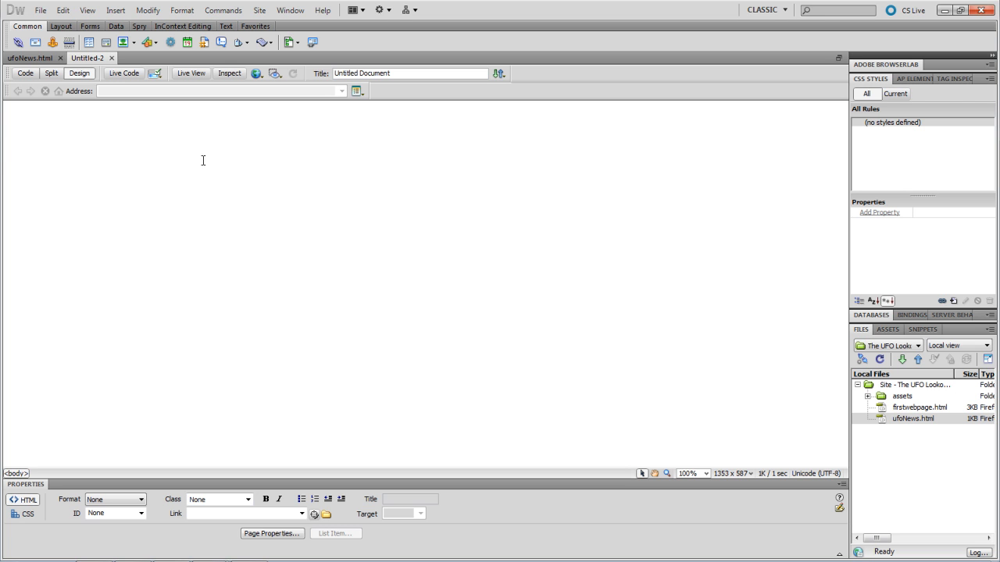
# - Insert the ufoCrash image into Untitled-2, overwriting the existing copy and skipping alt text
pyautogui.click(40, 10)
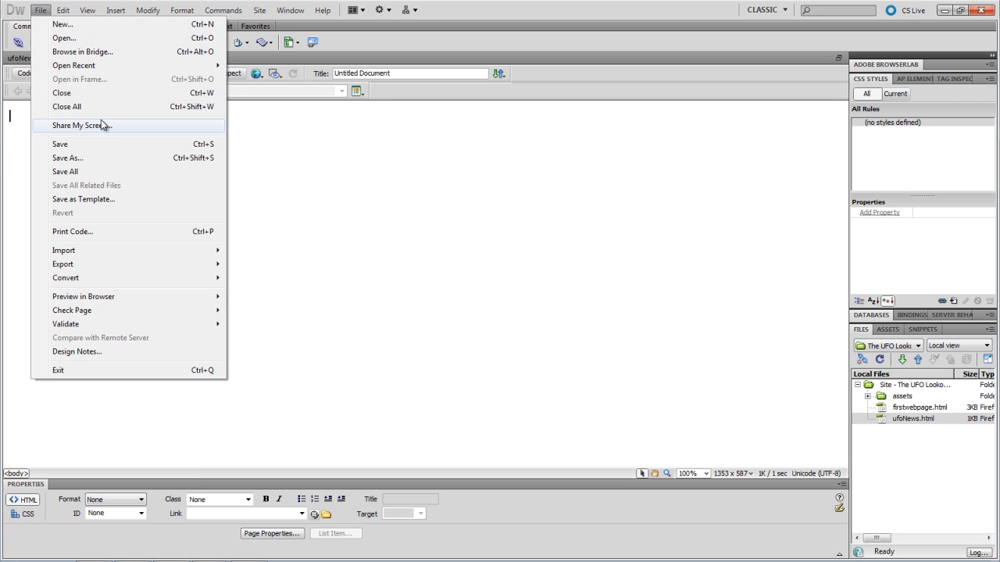
pyautogui.click(253, 430)
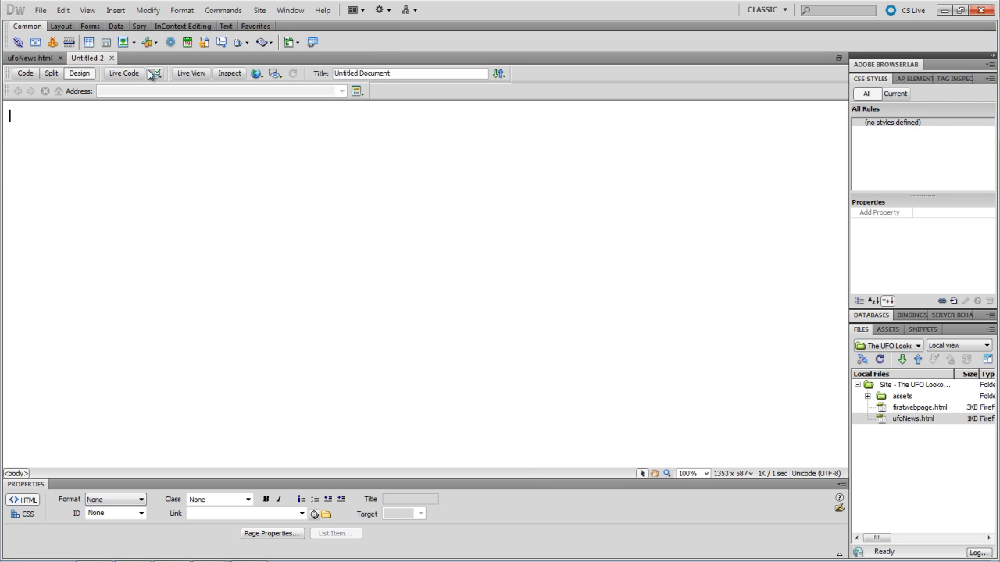
pyautogui.click(134, 43)
pyautogui.click(139, 58)
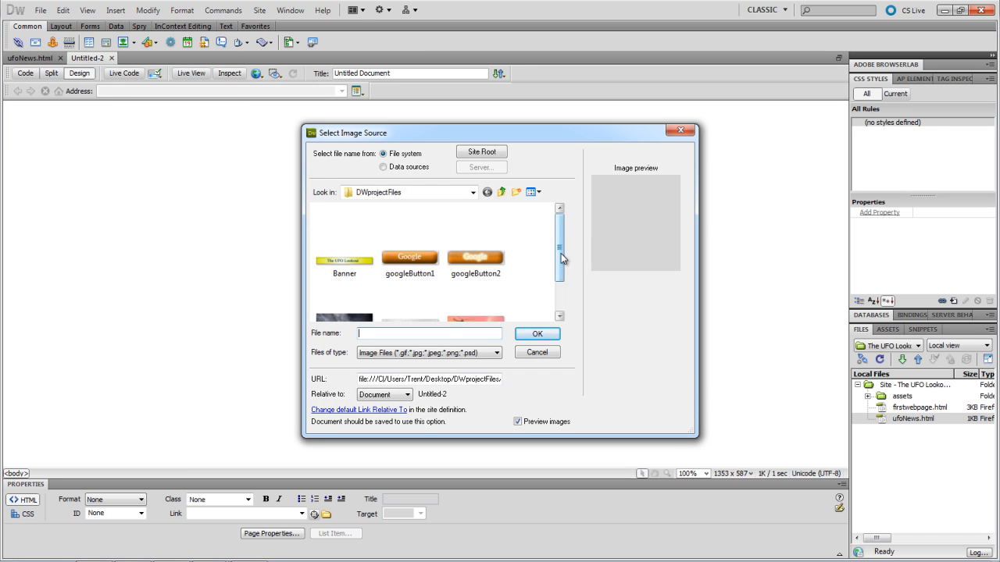
pyautogui.moveTo(561, 253); pyautogui.dragTo(563, 292)
pyautogui.click(495, 288)
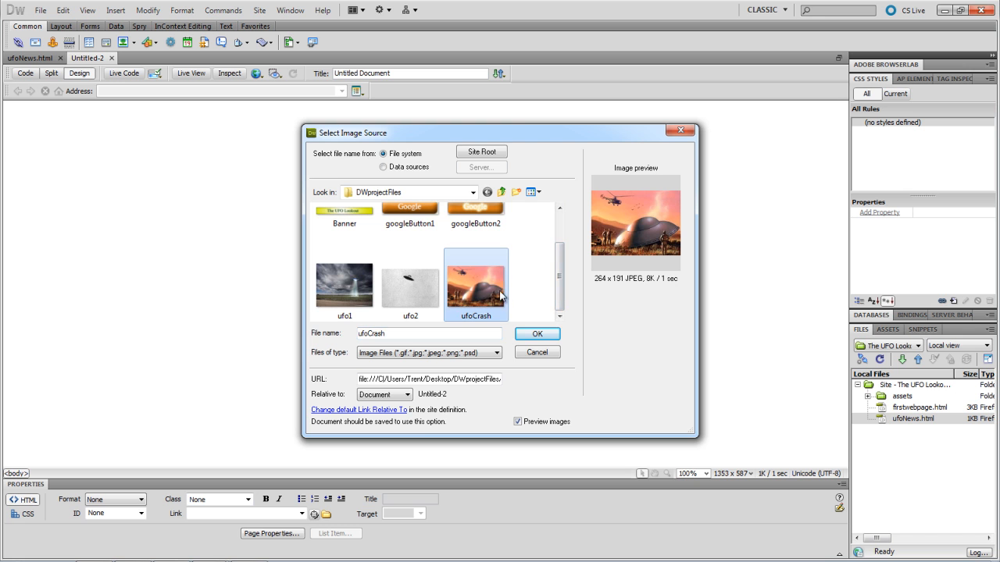
pyautogui.click(529, 331)
pyautogui.click(508, 327)
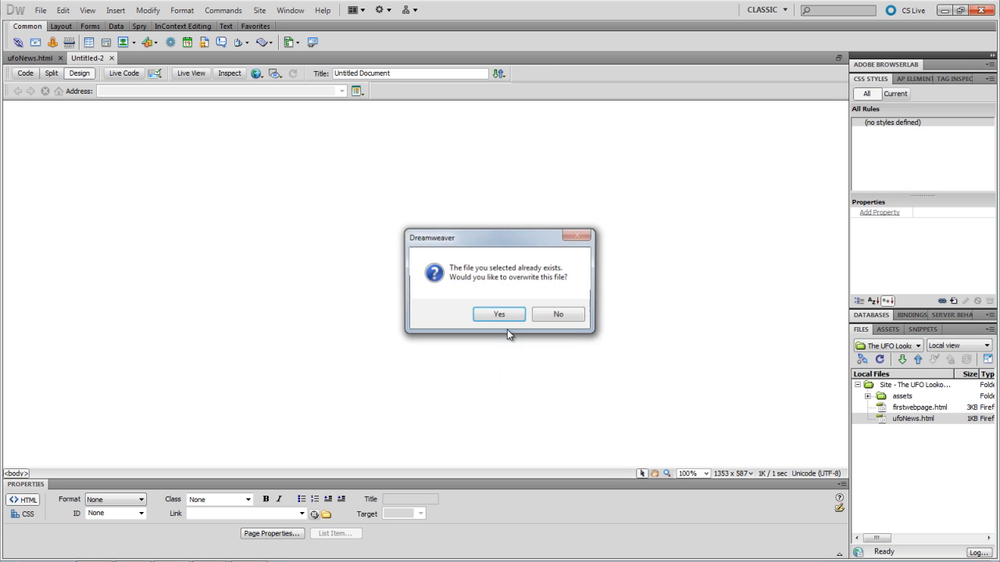
pyautogui.click(507, 313)
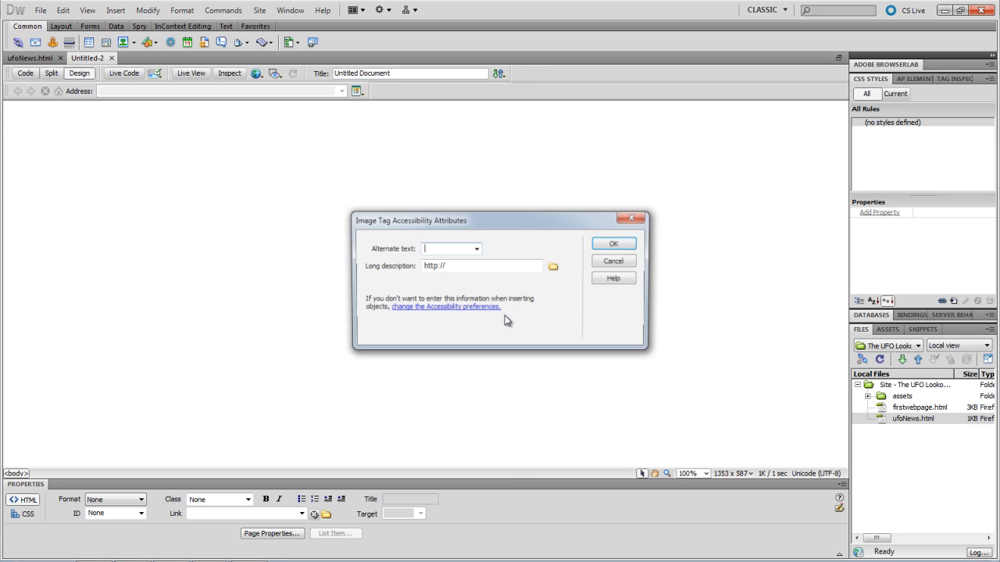
pyautogui.click(628, 244)
pyautogui.click(430, 247)
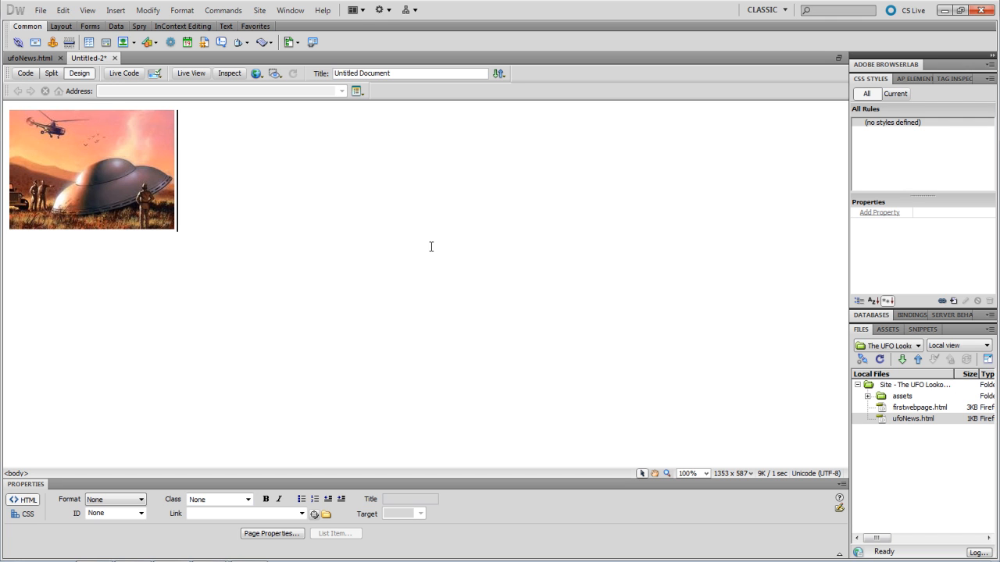
# - Copy the five Lorem Ipsum paragraphs from lipsum.com in Firefox and return to Dreamweaver
pyautogui.moveTo(160, 561)
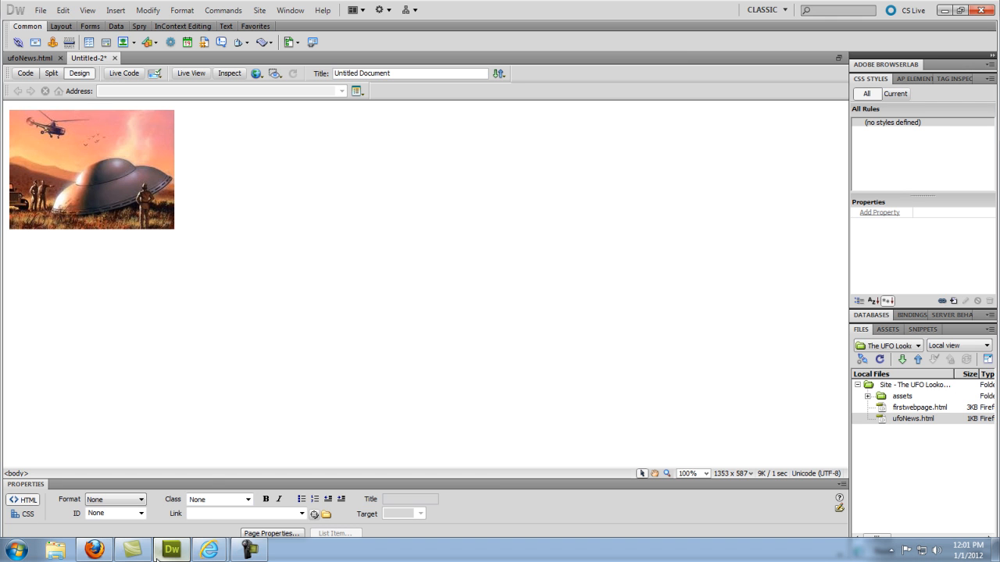
pyautogui.click(97, 553)
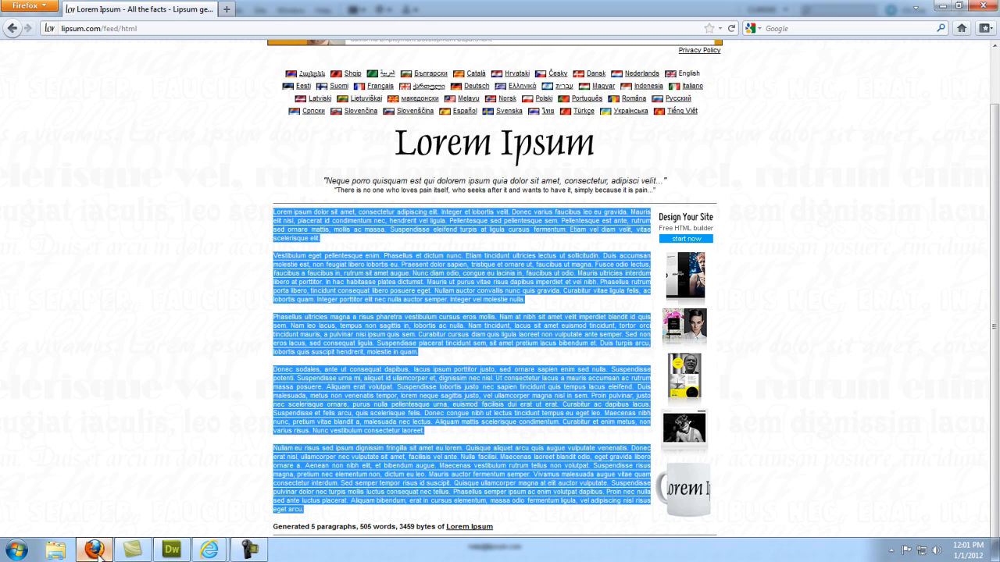
pyautogui.click(217, 264)
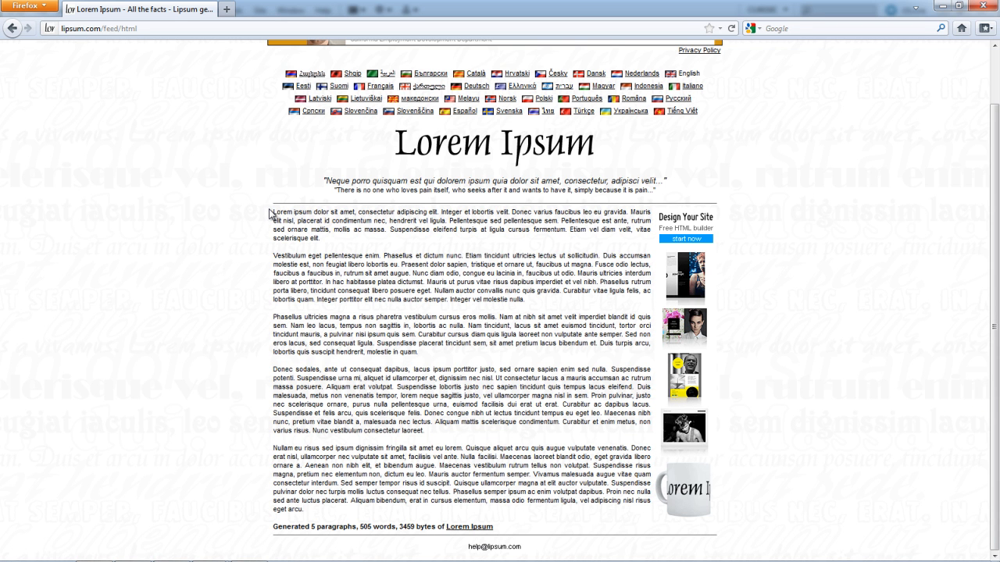
pyautogui.moveTo(273, 209); pyautogui.dragTo(593, 513)
pyautogui.rightClick(394, 473)
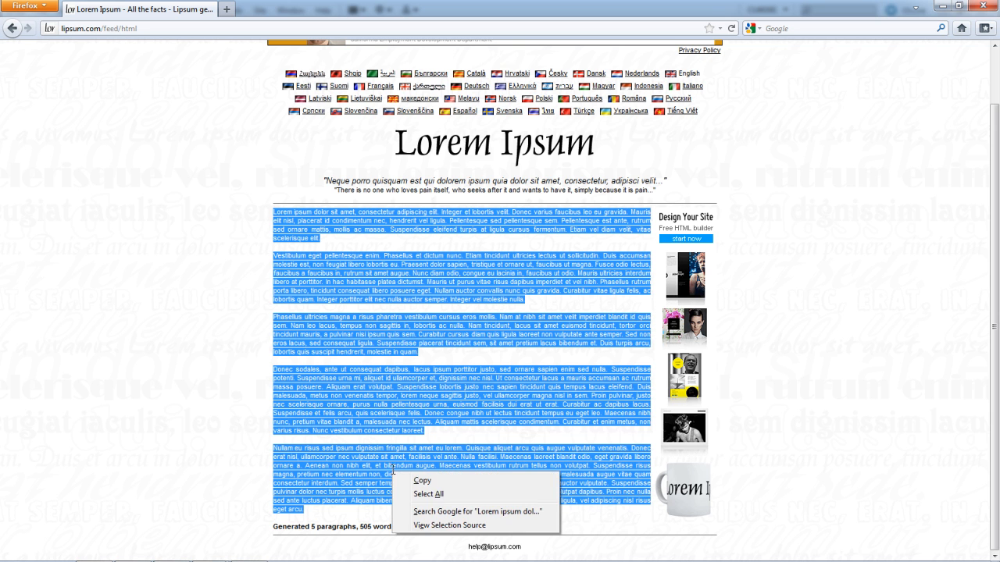
pyautogui.click(421, 481)
pyautogui.click(171, 552)
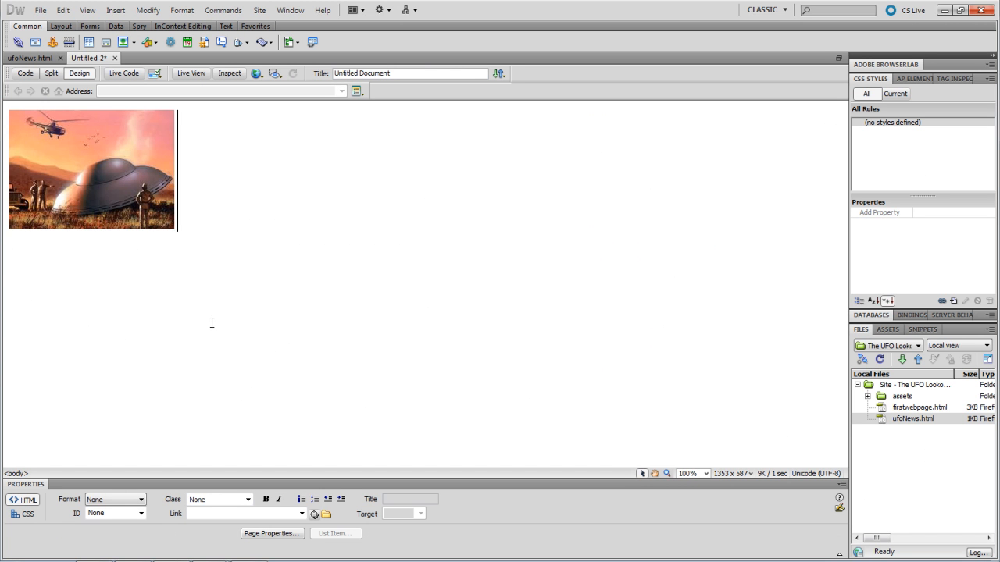
# - Paste the five Lorem Ipsum paragraphs below the UFO image and select the enclosing lipsum div
pyautogui.hotkey('ctrl', 'v')
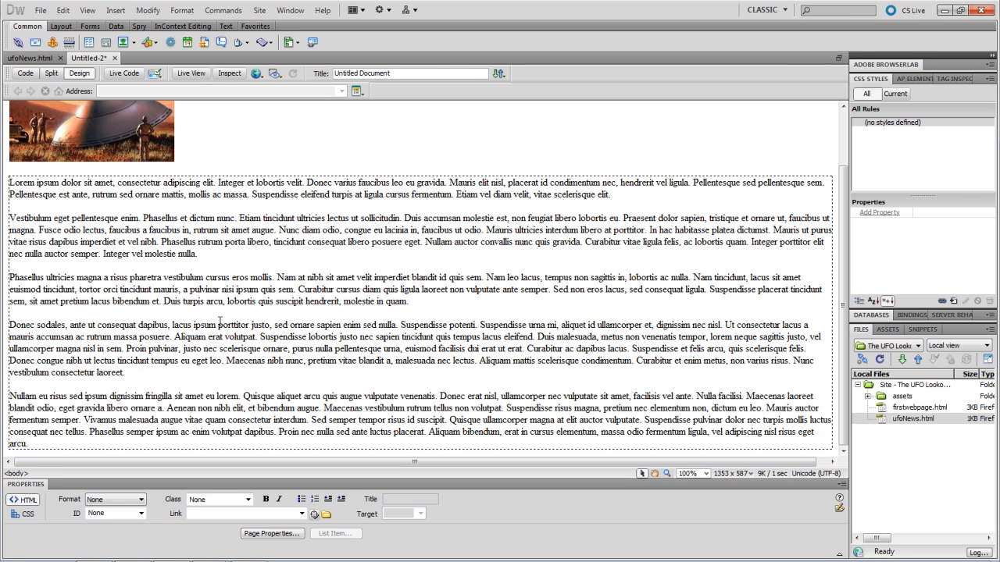
pyautogui.click(239, 263)
pyautogui.scroll(2, 236, 211)
pyautogui.click(219, 248)
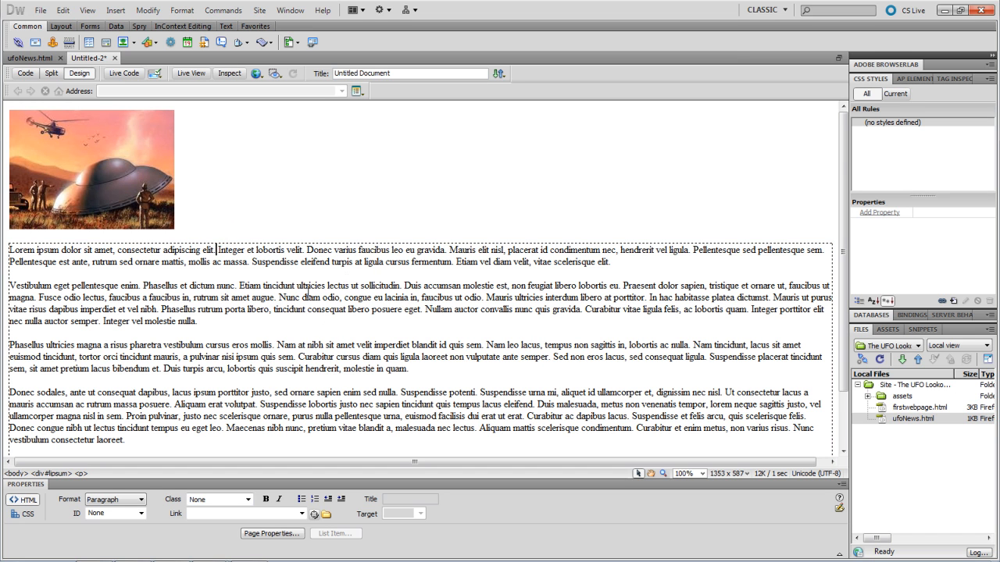
pyautogui.scroll(-1, 290, 310)
pyautogui.scroll(-1, 290, 311)
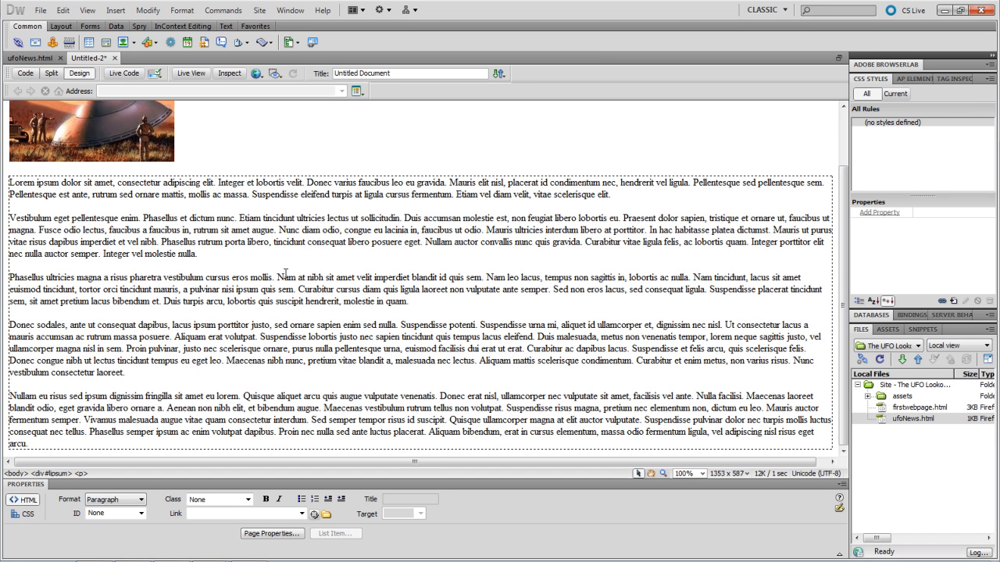
pyautogui.click(52, 473)
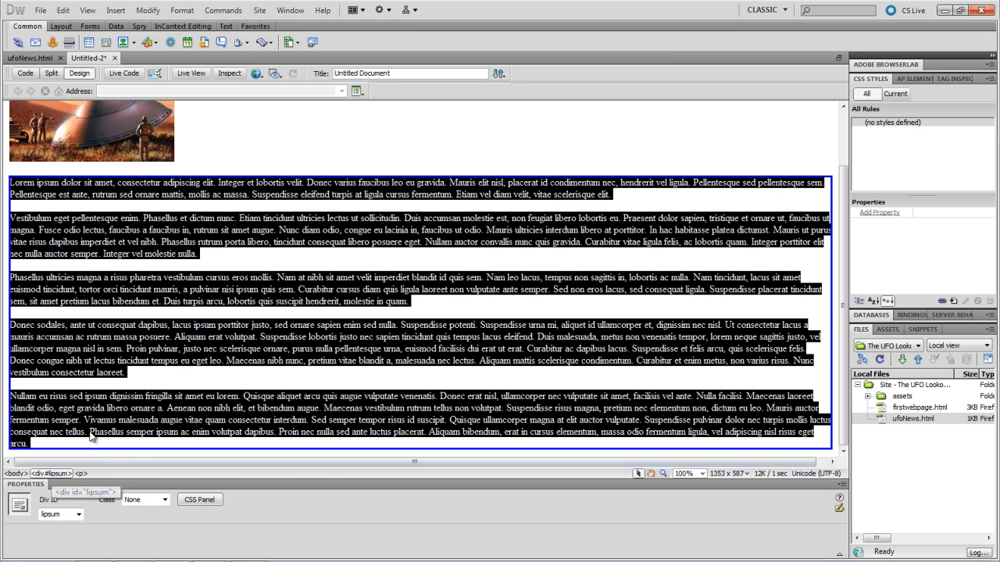
pyautogui.rightClick(53, 447)
# - Remove the lipsum div tag while keeping its paragraphs, then place the cursor after the image
pyautogui.click(39, 474)
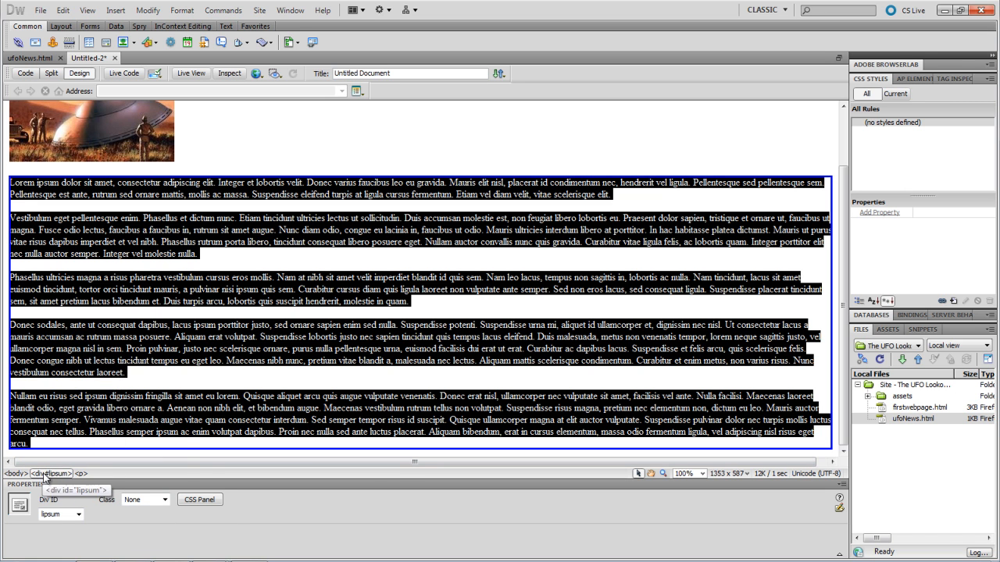
pyautogui.rightClick(43, 473)
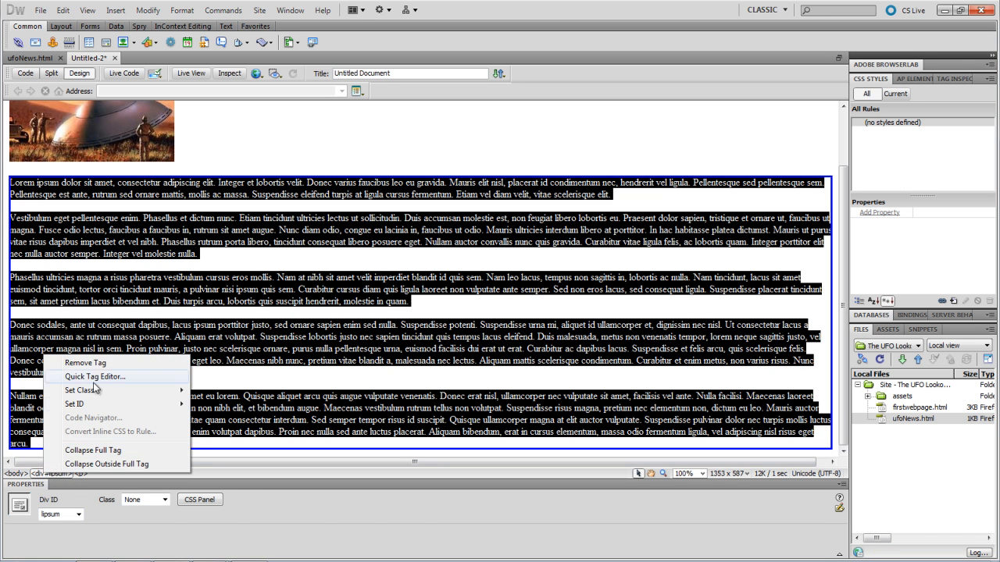
pyautogui.click(82, 363)
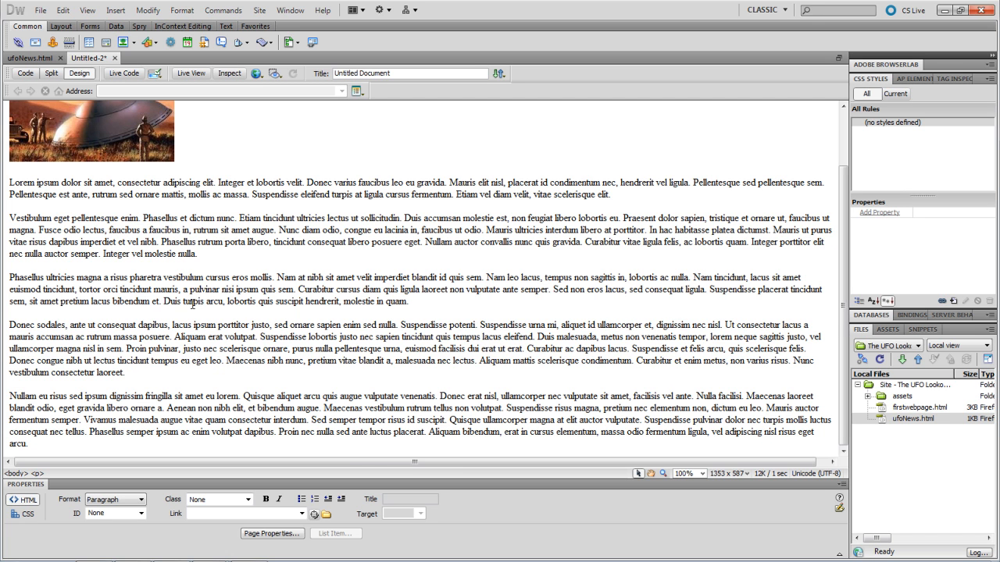
pyautogui.scroll(2, 221, 268)
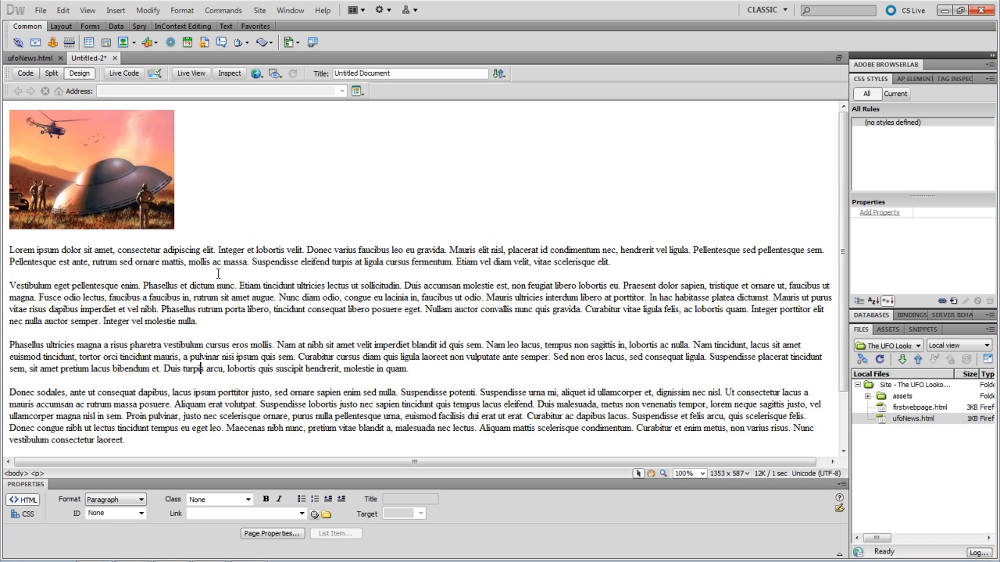
pyautogui.click(207, 162)
# - Start a new CSS rule via Format > CSS Styles > New
pyautogui.click(184, 11)
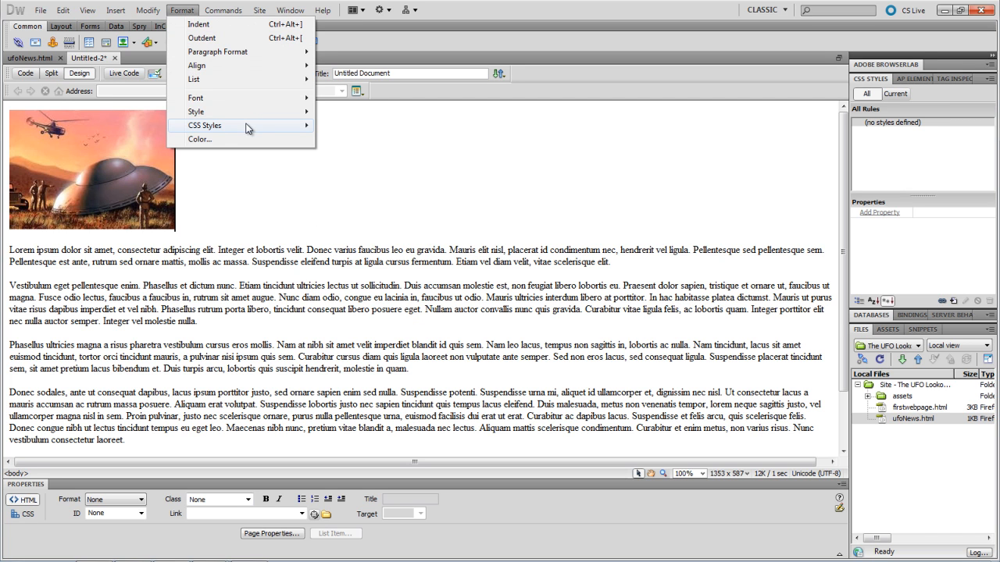
pyautogui.moveTo(249, 127)
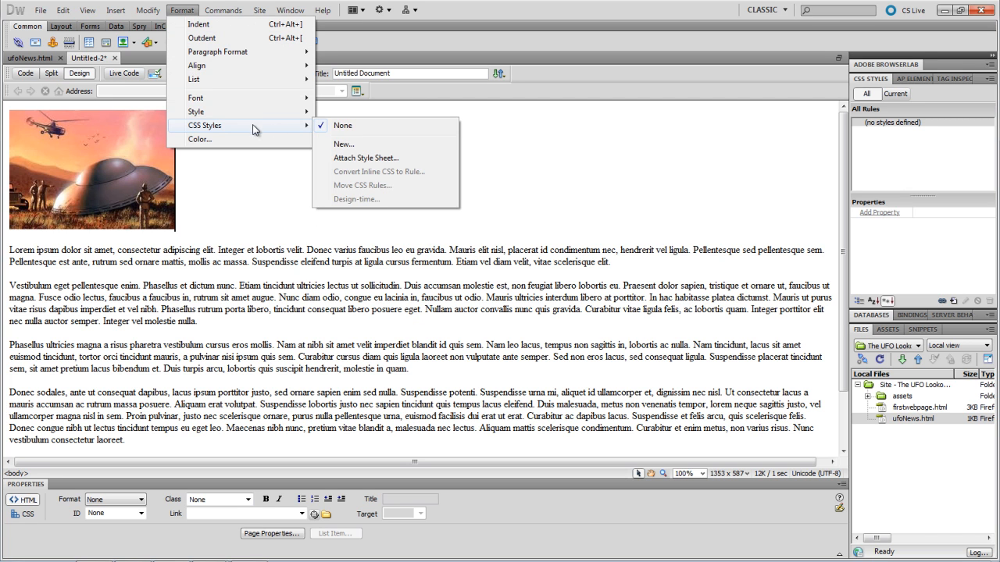
pyautogui.click(352, 151)
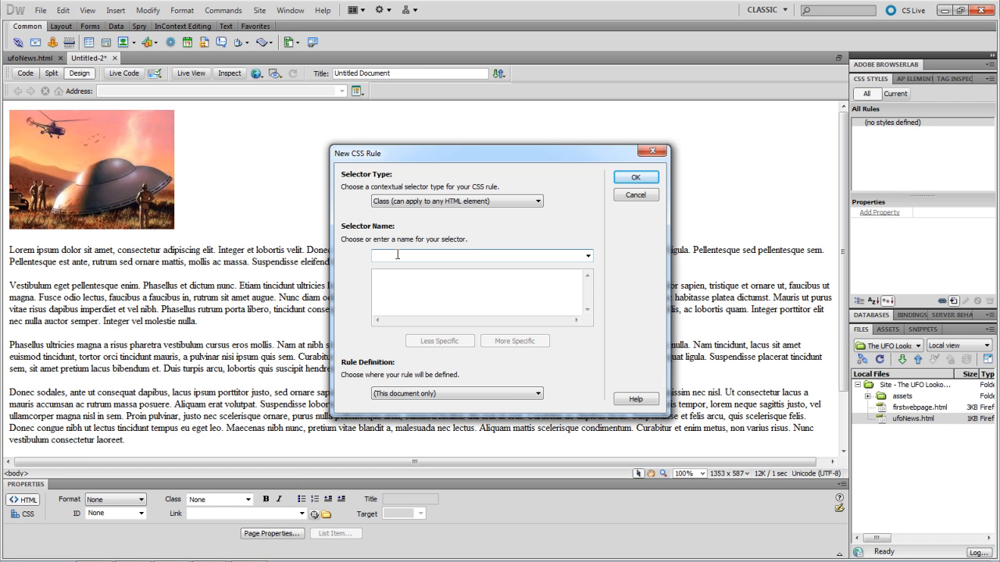
# - Name the class selector mainrule and define it in a new style sheet file
pyautogui.write('main')
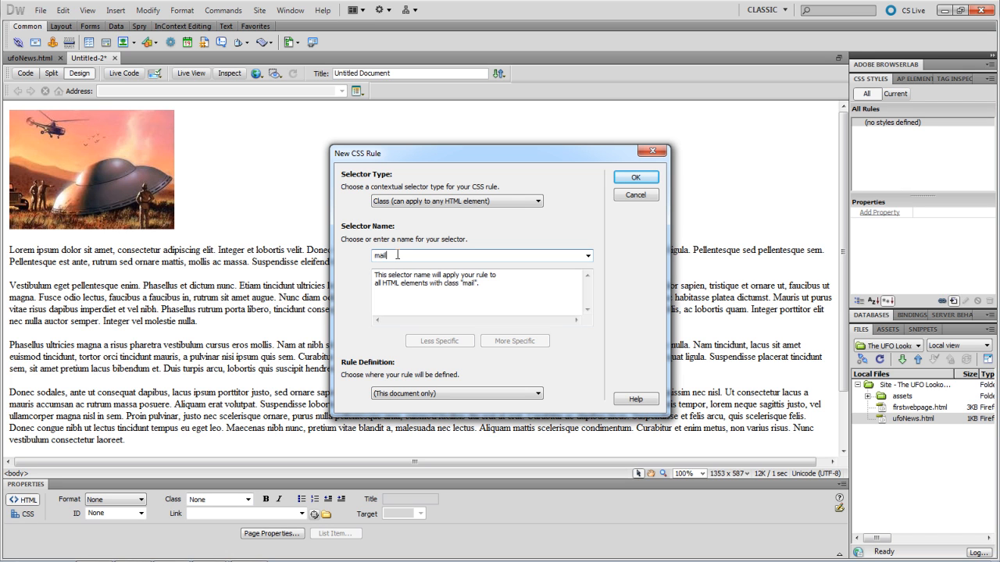
pyautogui.write('rule')
pyautogui.click(474, 395)
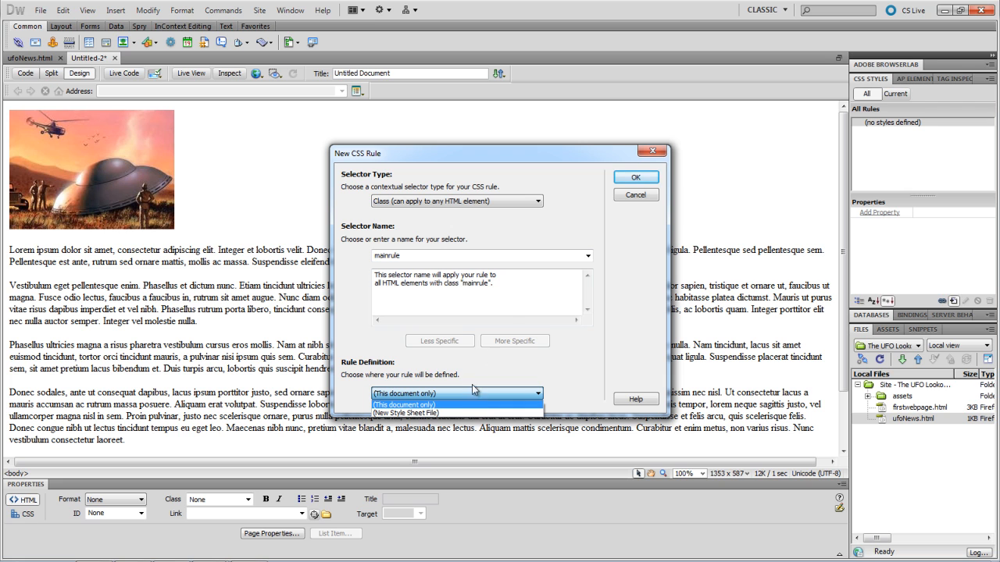
pyautogui.click(456, 413)
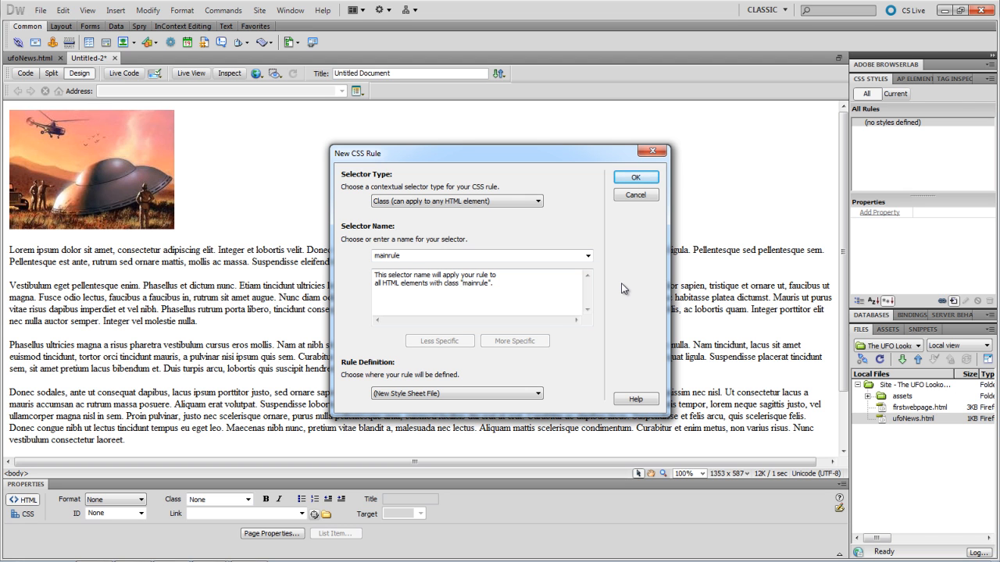
# - Save the new style sheet as main.css inside a newly created css folder
pyautogui.click(629, 178)
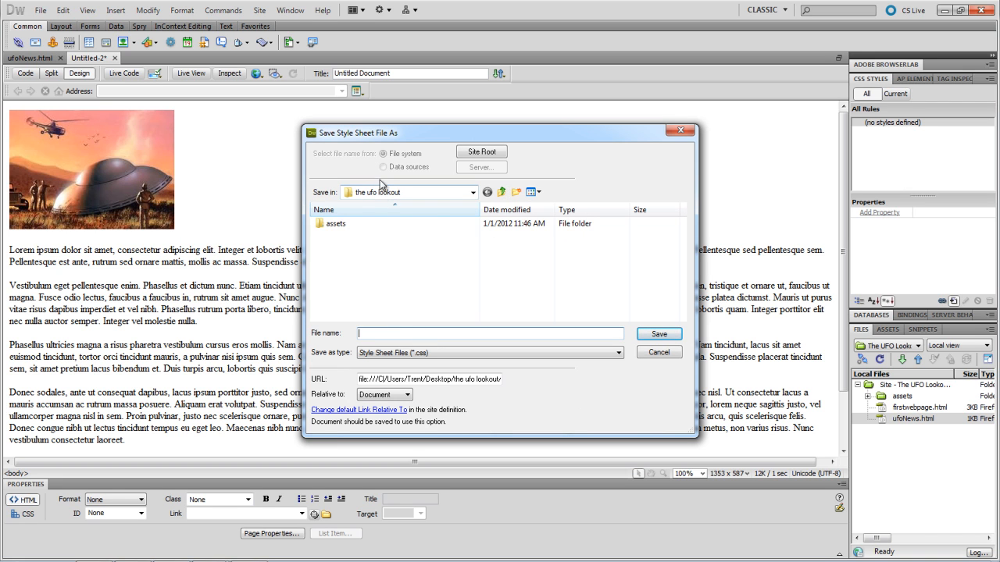
pyautogui.click(515, 192)
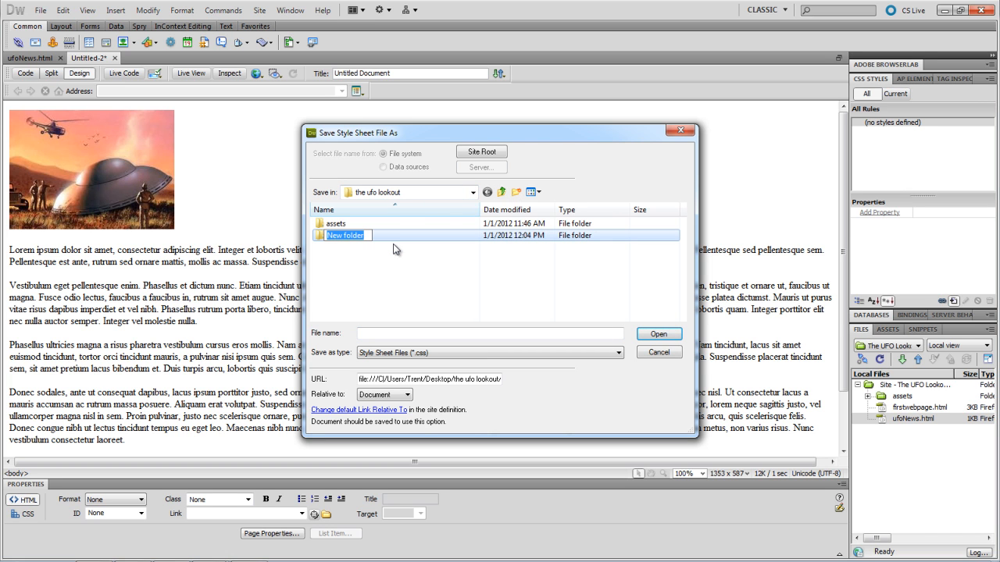
pyautogui.write('css')
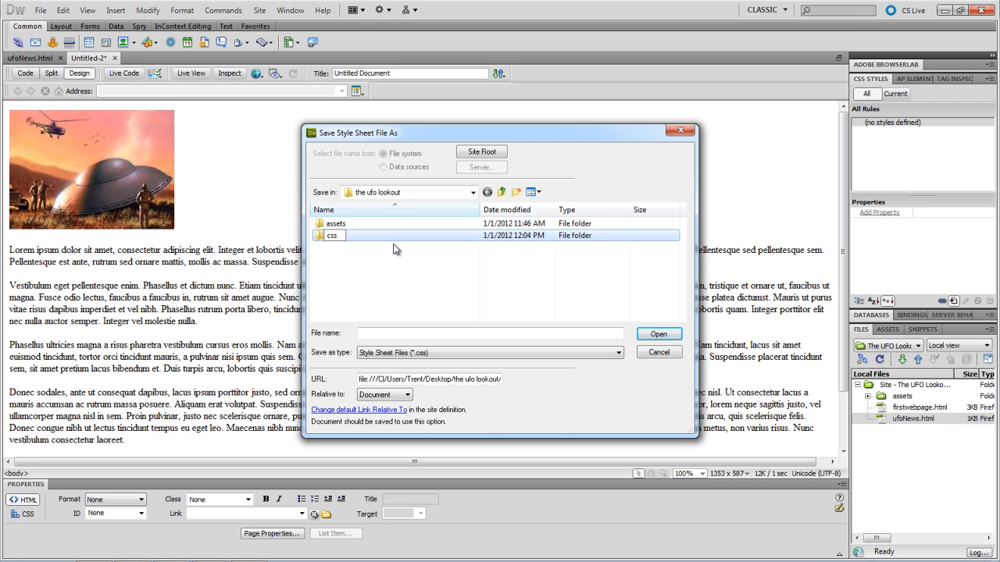
pyautogui.press('Return')
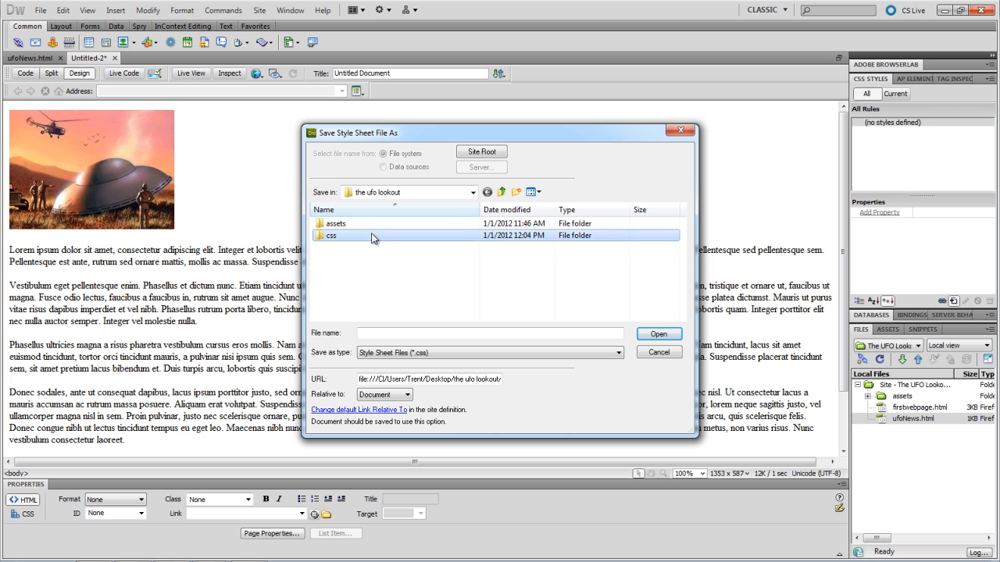
pyautogui.doubleClick(375, 235)
pyautogui.click(410, 334)
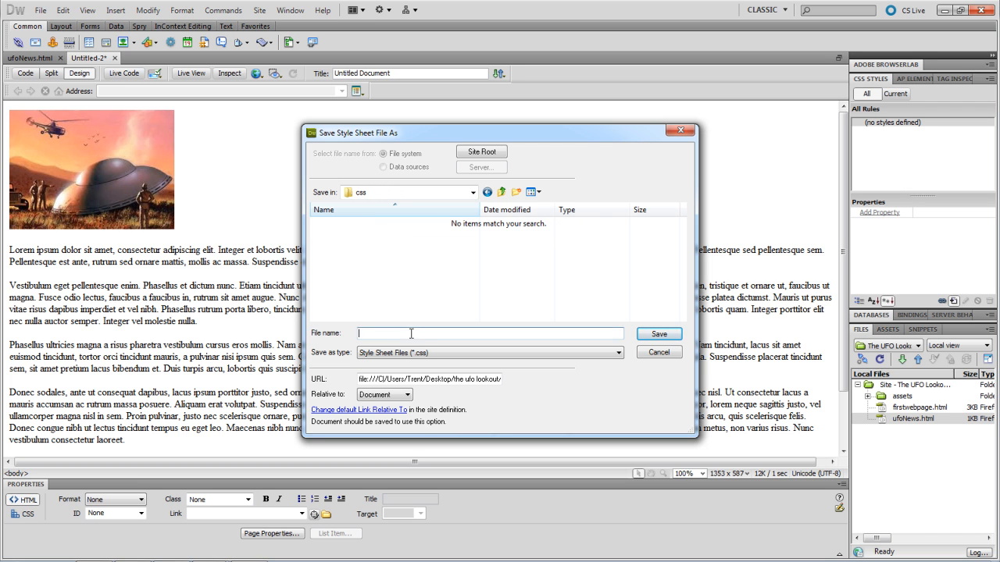
pyautogui.write('main')
pyautogui.click(652, 335)
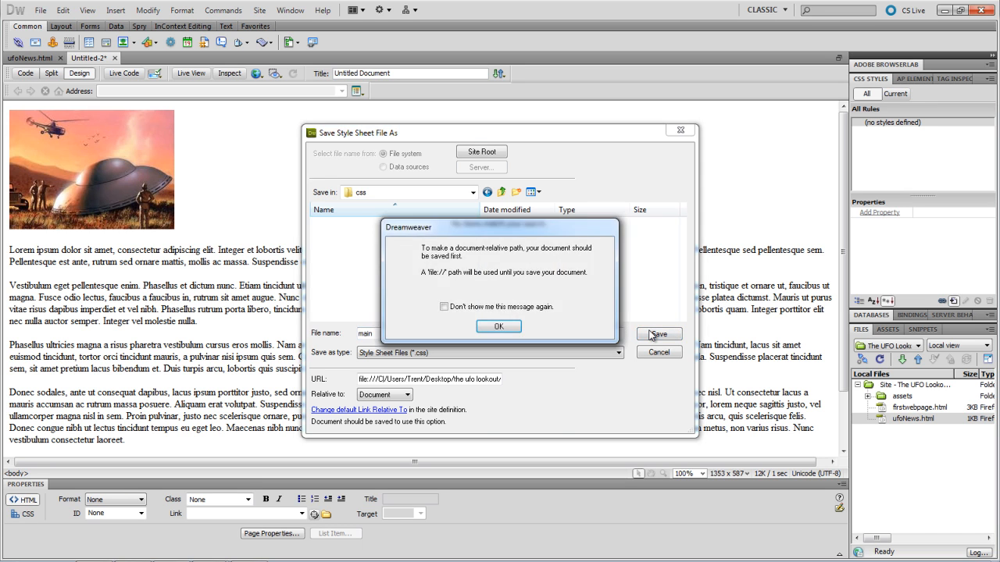
pyautogui.click(498, 326)
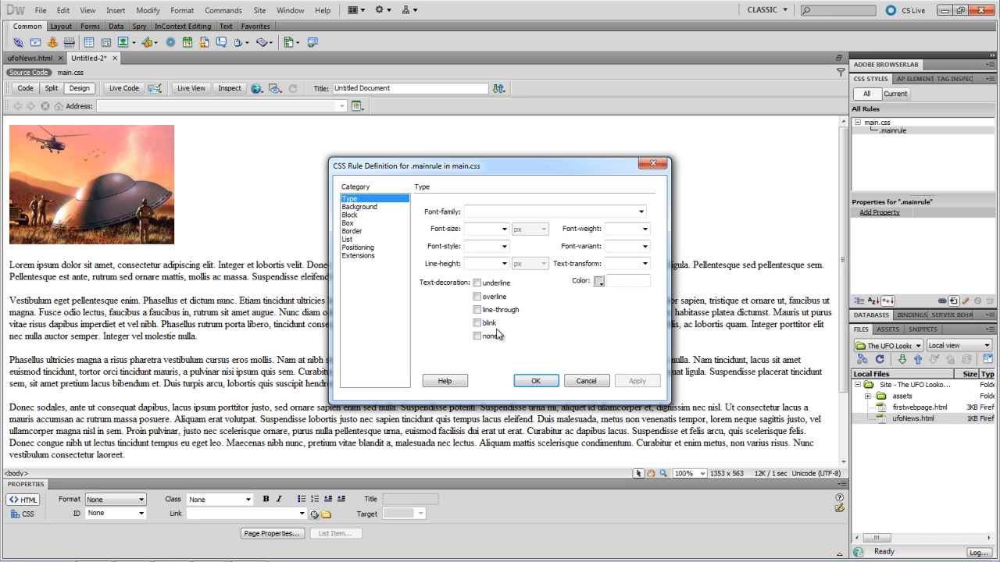
# - Give the .mainrule style an 18 px font size and orange #C60 text colour
pyautogui.click(470, 229)
pyautogui.write('18')
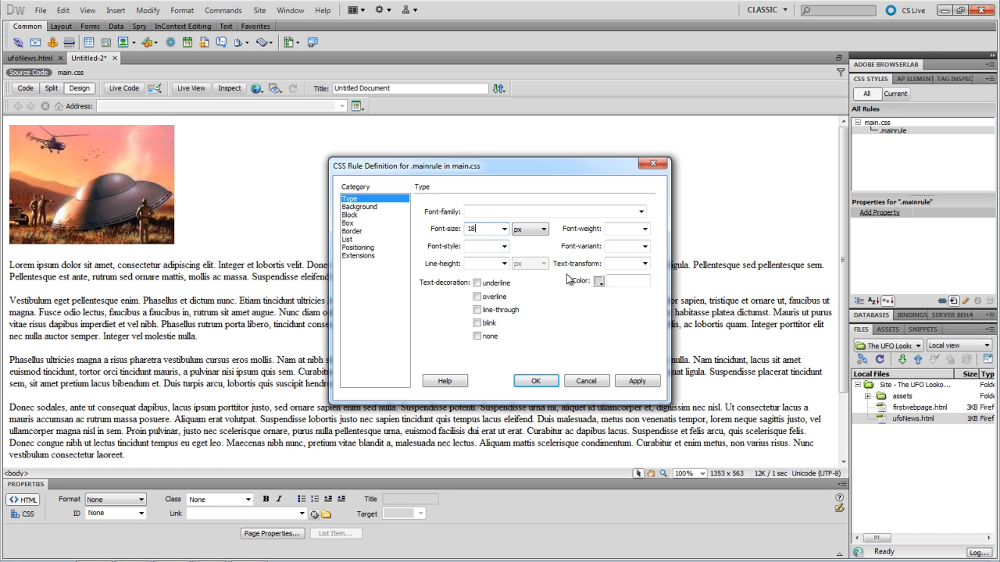
pyautogui.click(600, 283)
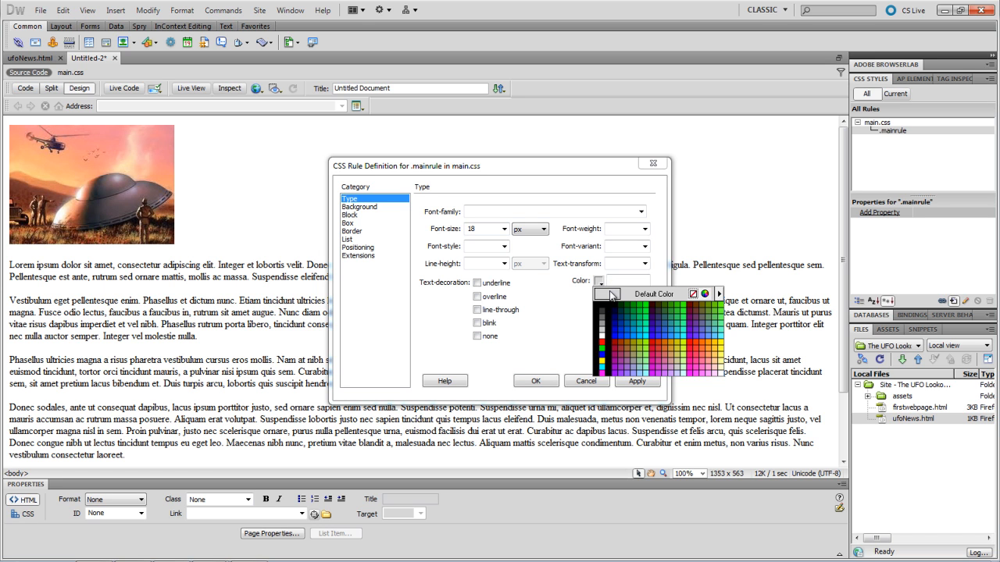
pyautogui.click(665, 341)
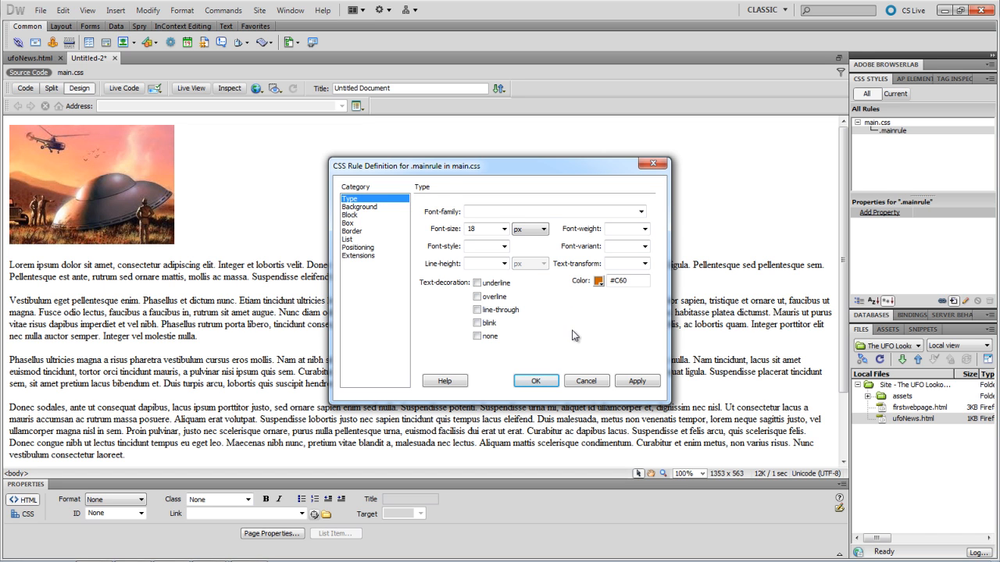
pyautogui.click(360, 208)
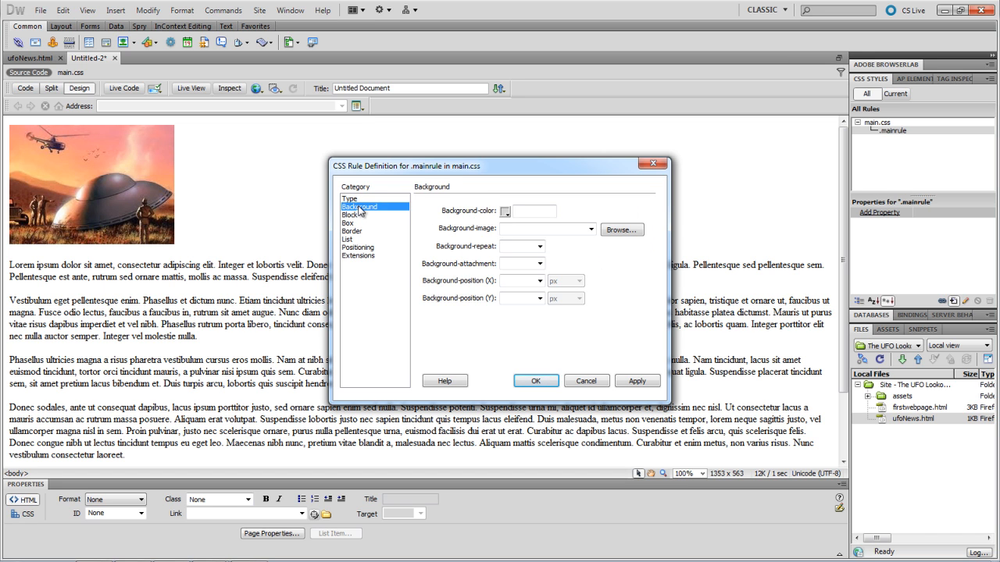
# - Set the .mainrule background colour to dark green #060, then apply and close the definition
pyautogui.click(507, 212)
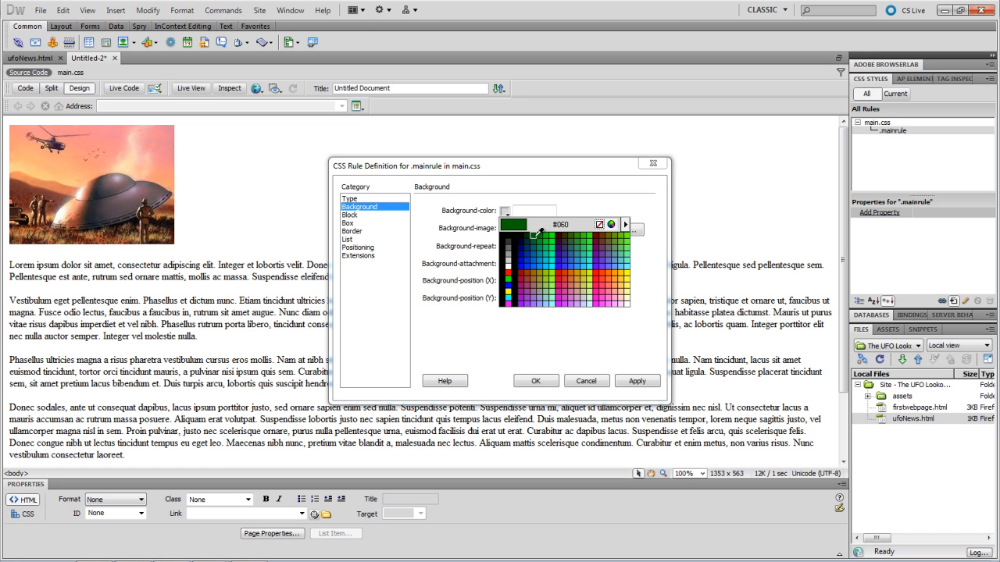
pyautogui.click(534, 235)
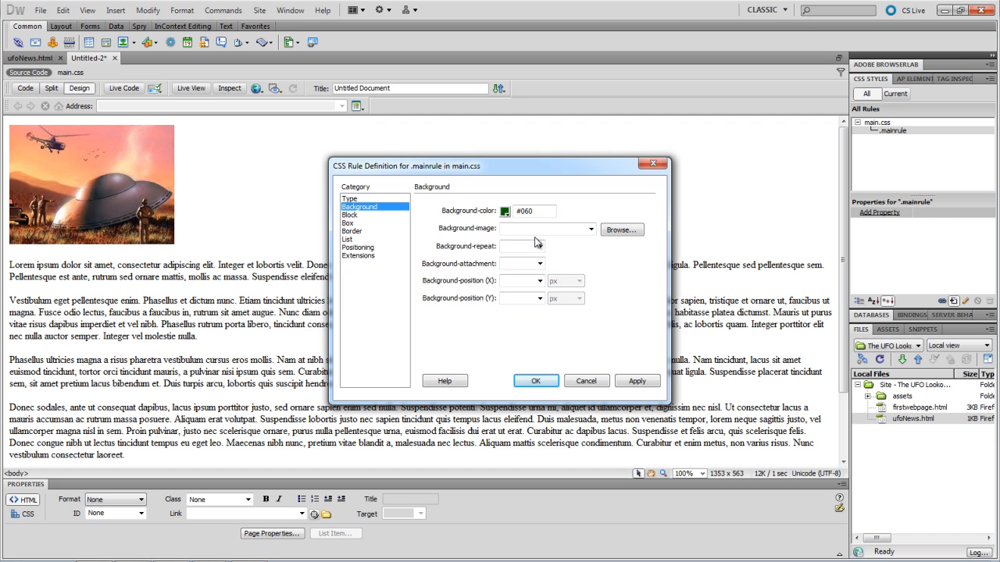
pyautogui.click(637, 381)
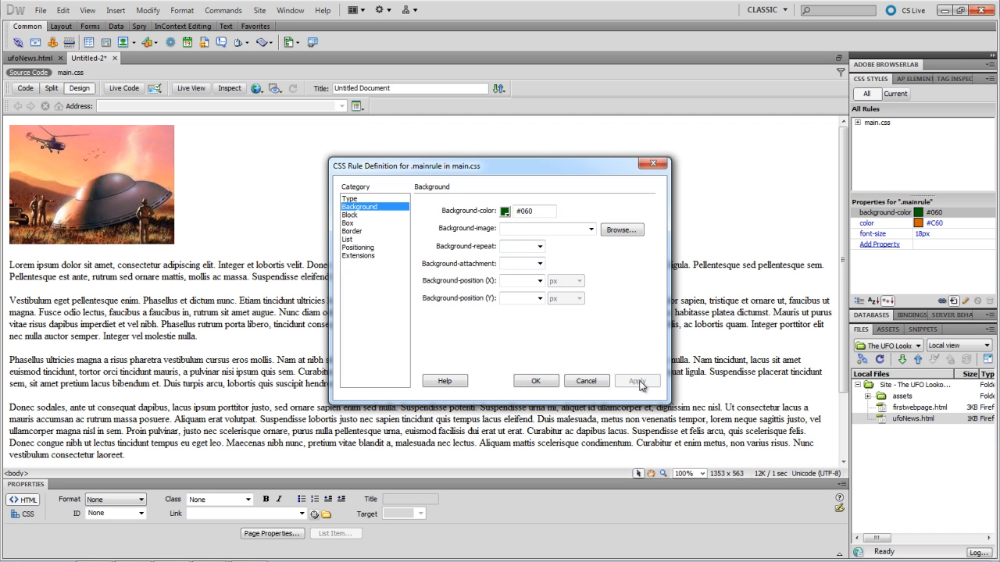
pyautogui.click(537, 381)
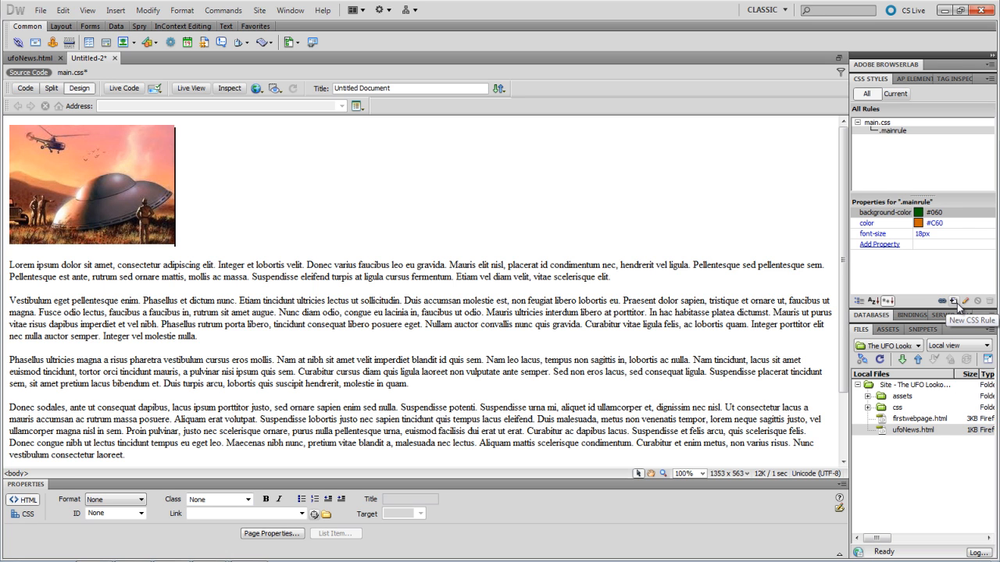
# - Review .mainrule's properties in main.css, then select the entire page body via <body>
pyautogui.click(883, 124)
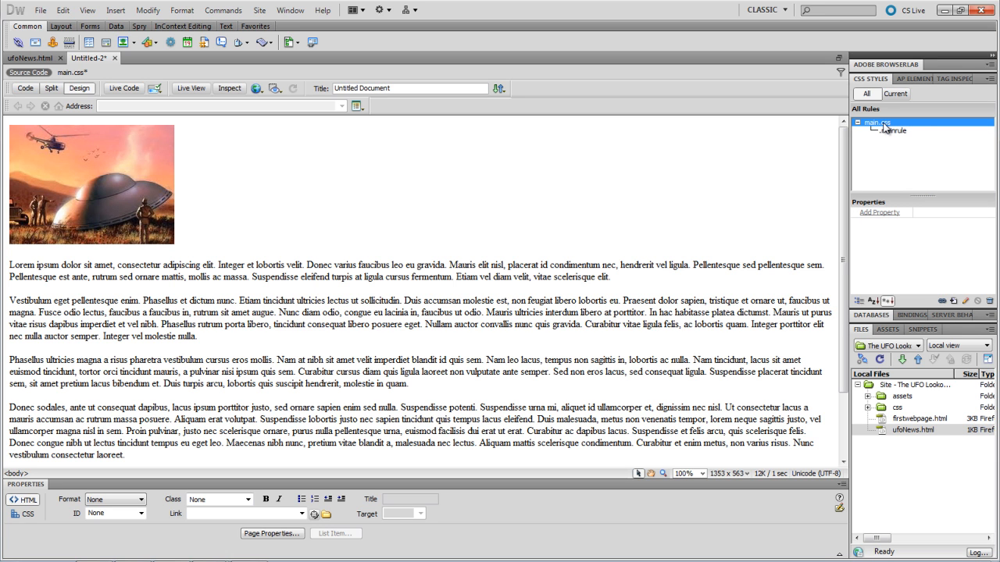
pyautogui.click(890, 132)
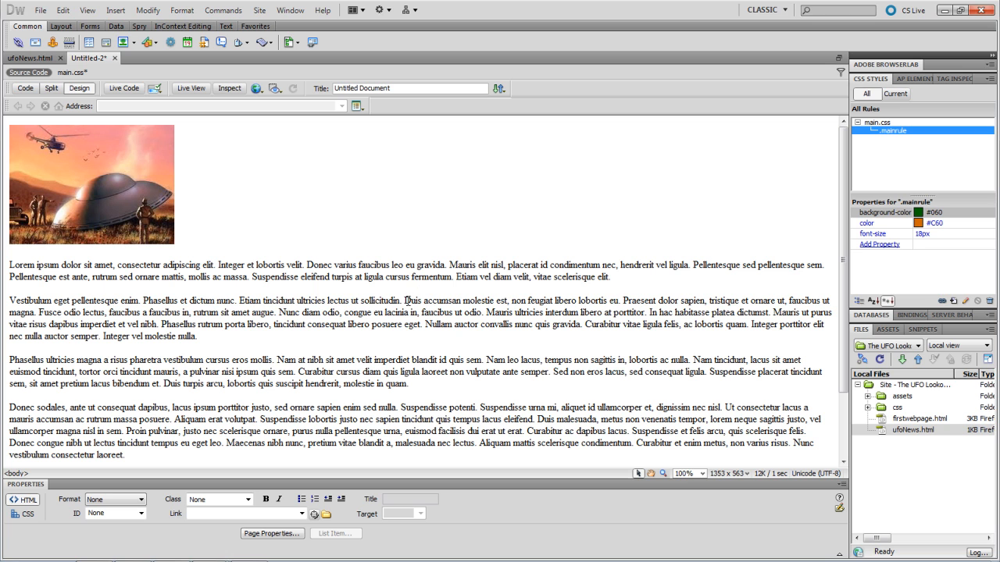
pyautogui.click(276, 325)
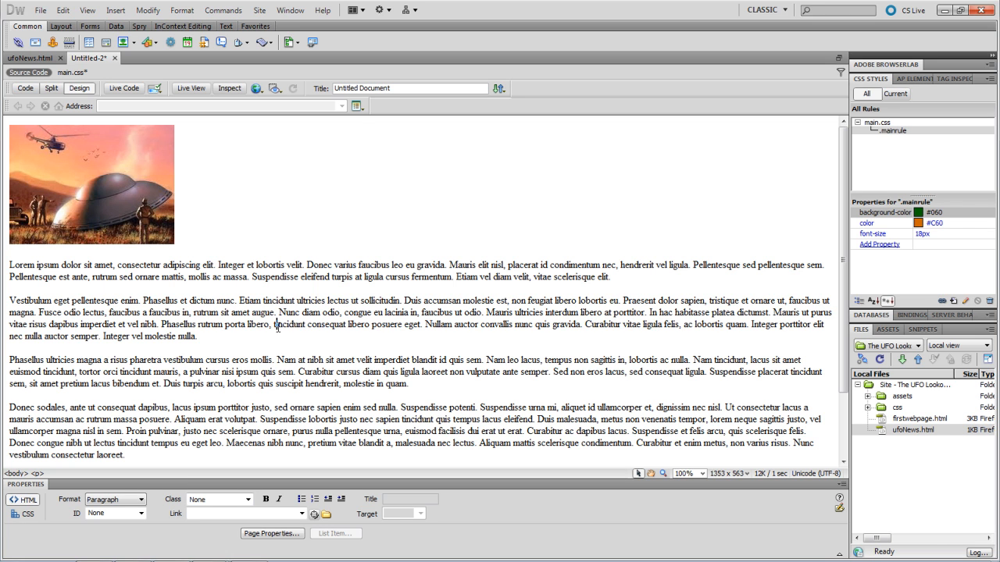
pyautogui.click(19, 474)
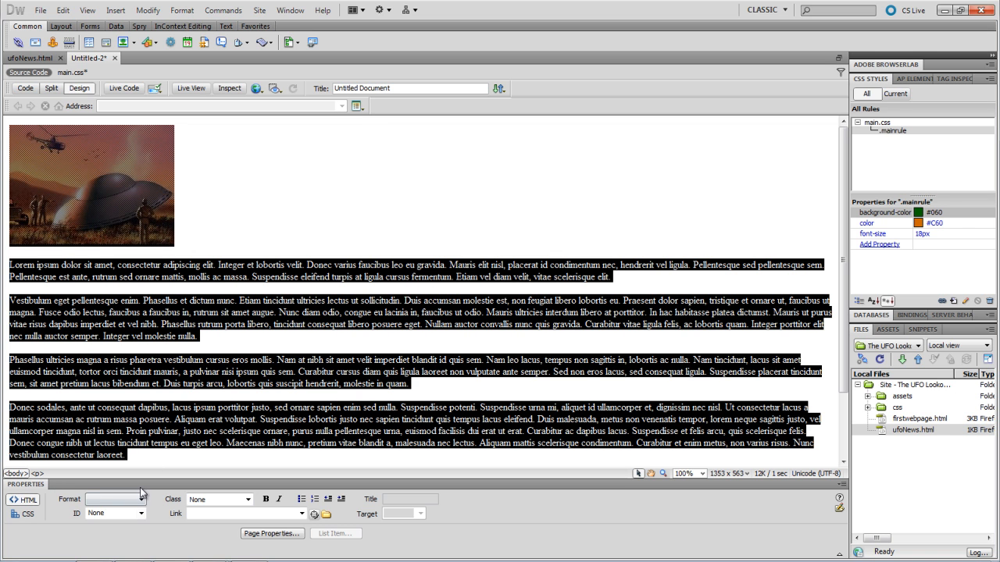
# - Apply the mainrule class to the page body and save the page
pyautogui.click(248, 500)
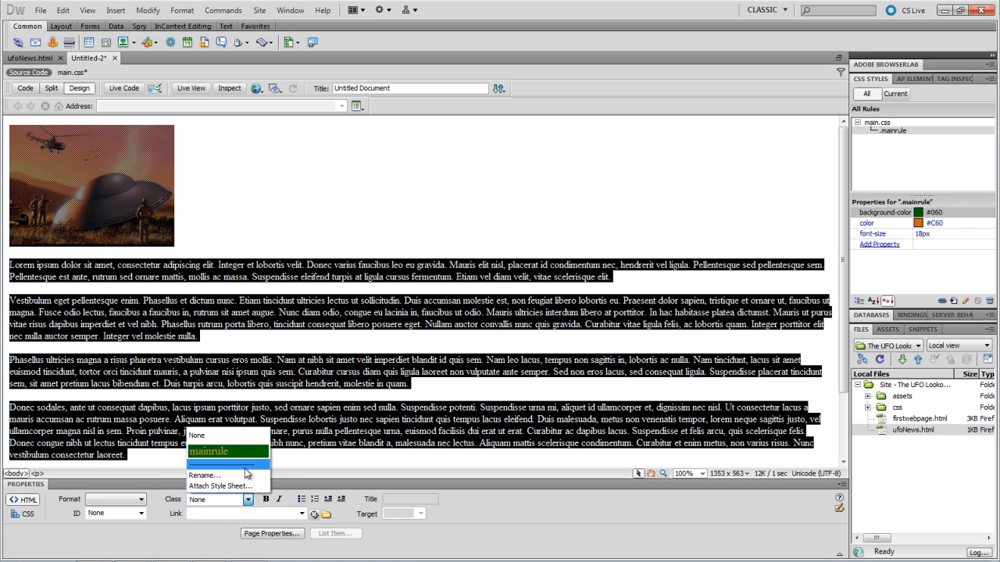
pyautogui.click(219, 456)
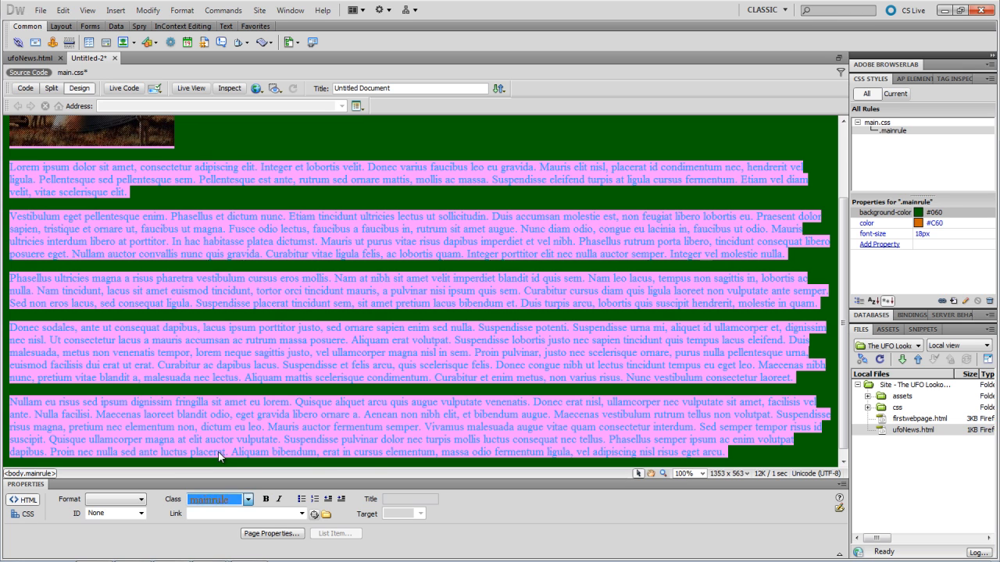
pyautogui.click(308, 192)
pyautogui.scroll(3, 309, 193)
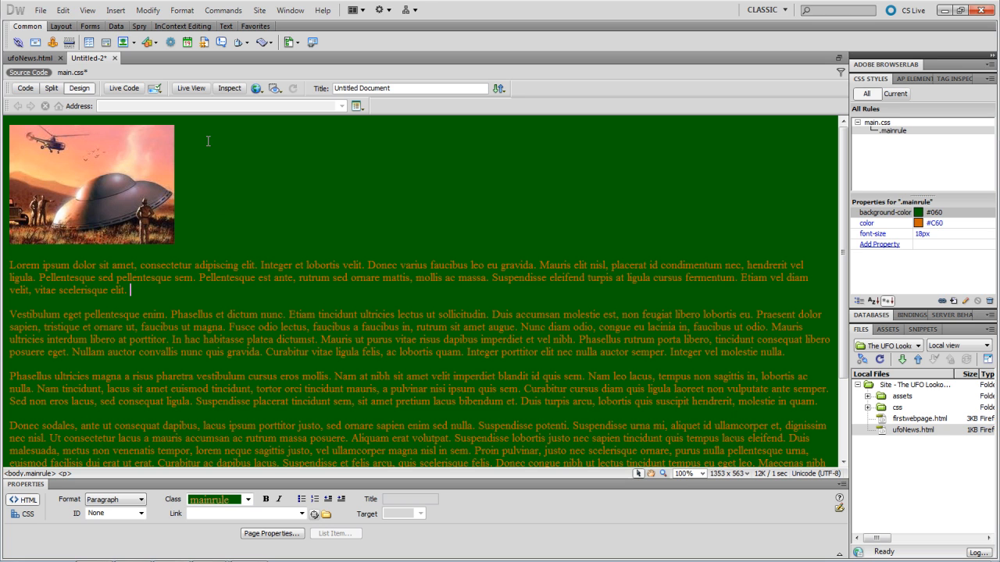
pyautogui.hotkey('ctrl', 's')
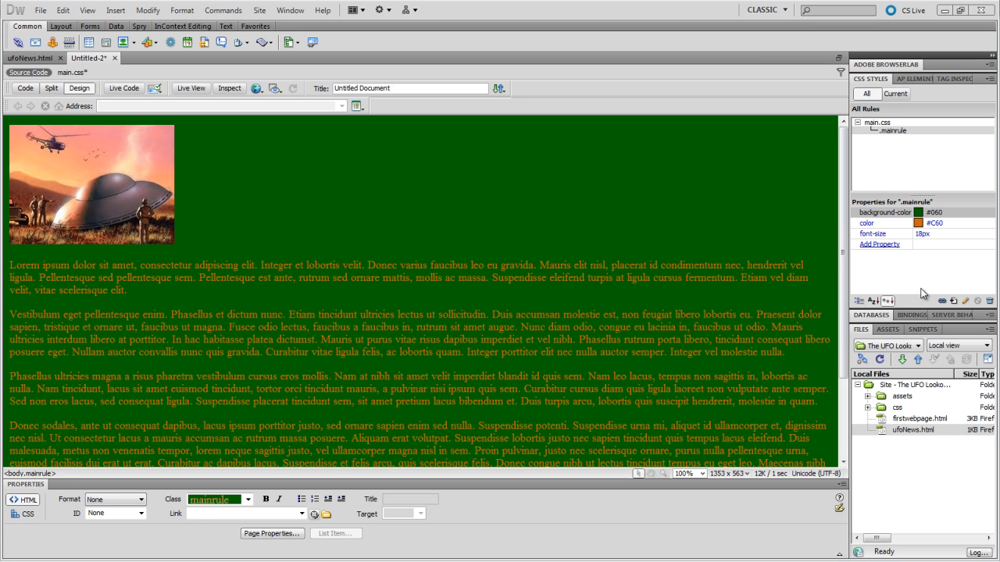
# - Create a new class rule named imgWrap in main.css
pyautogui.click(954, 300)
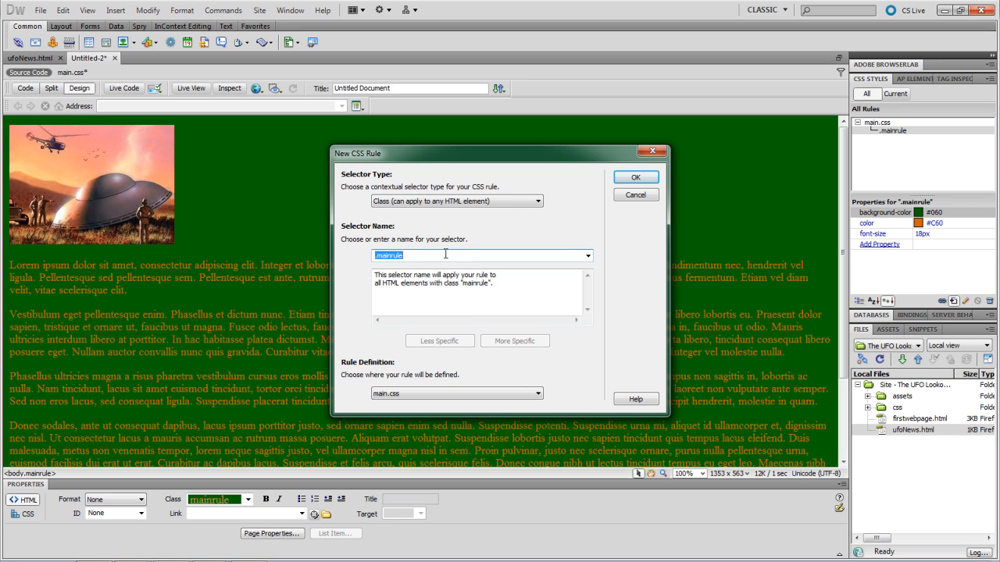
pyautogui.write('imgWrap')
pyautogui.click(631, 181)
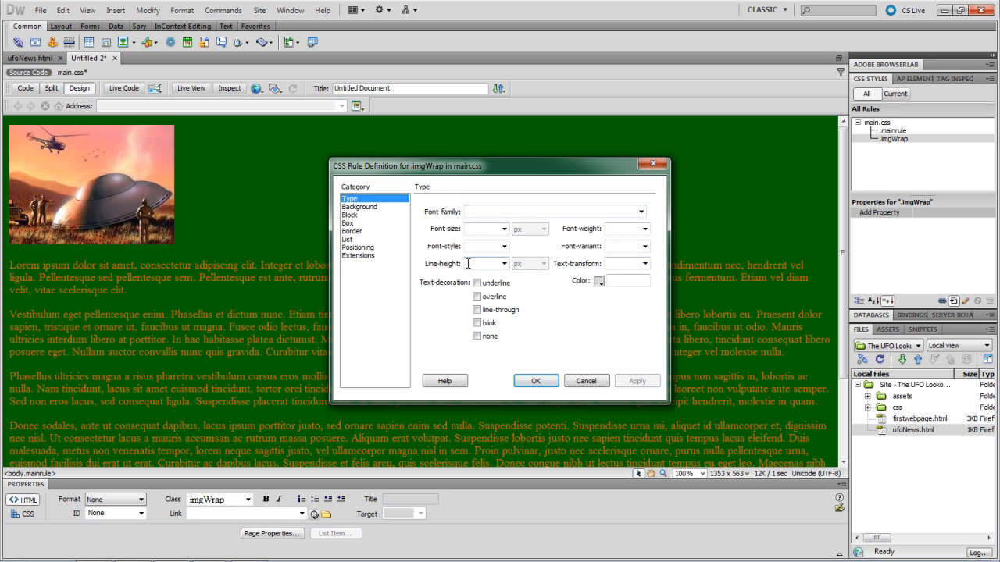
# - Give imgWrap Float right and 10 px padding in the Box category, then apply and close
pyautogui.click(370, 207)
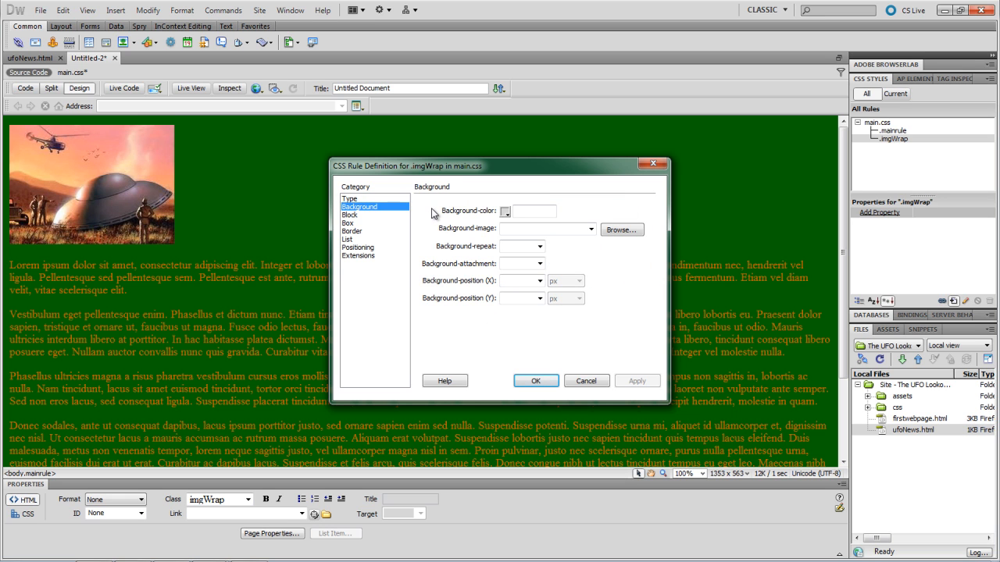
pyautogui.click(404, 216)
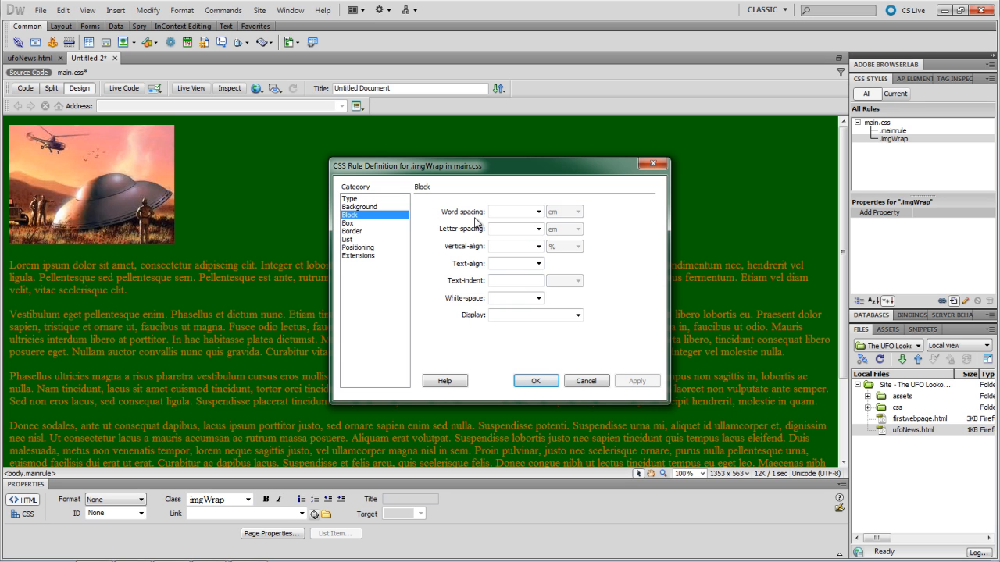
pyautogui.click(367, 232)
pyautogui.click(366, 225)
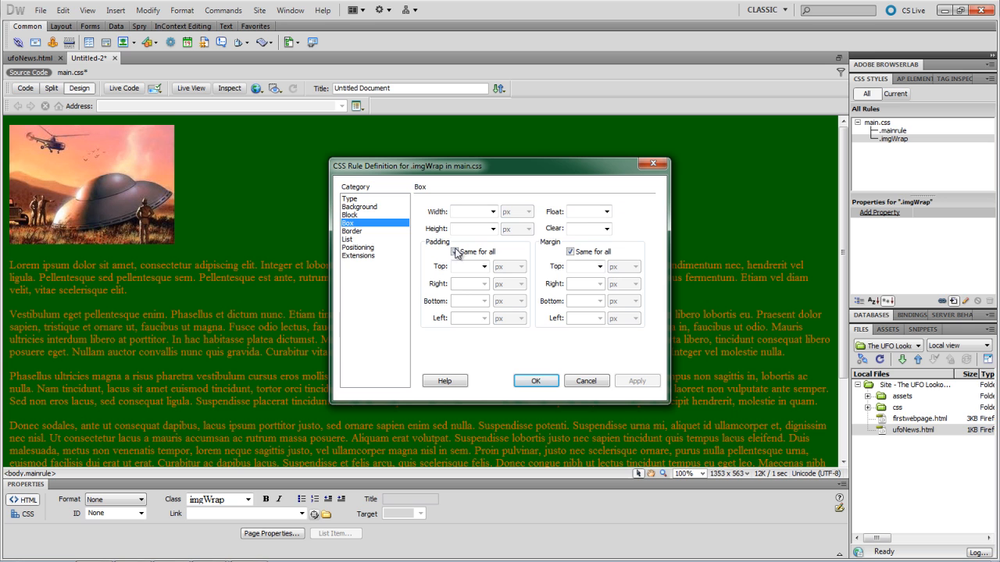
pyautogui.click(606, 211)
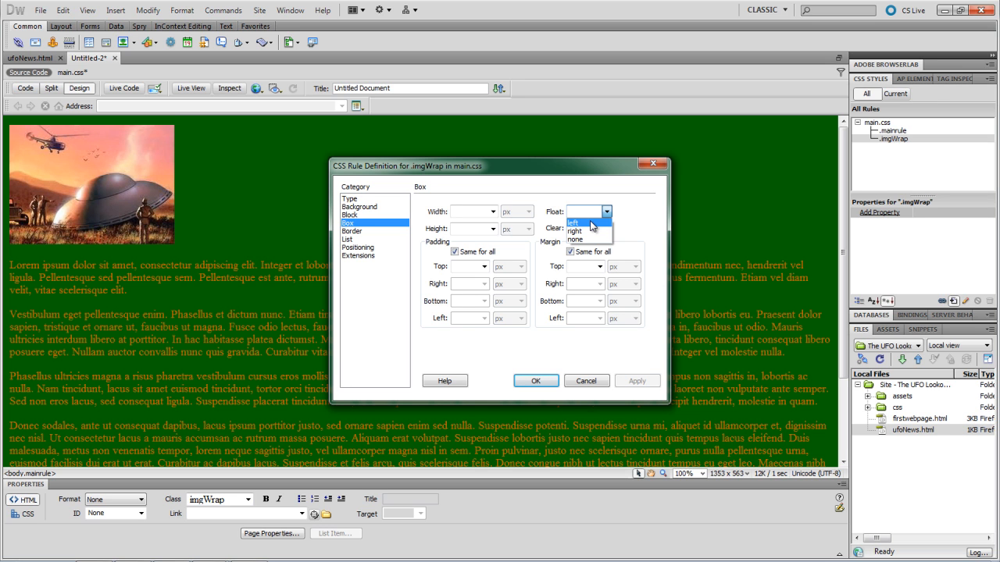
pyautogui.click(578, 231)
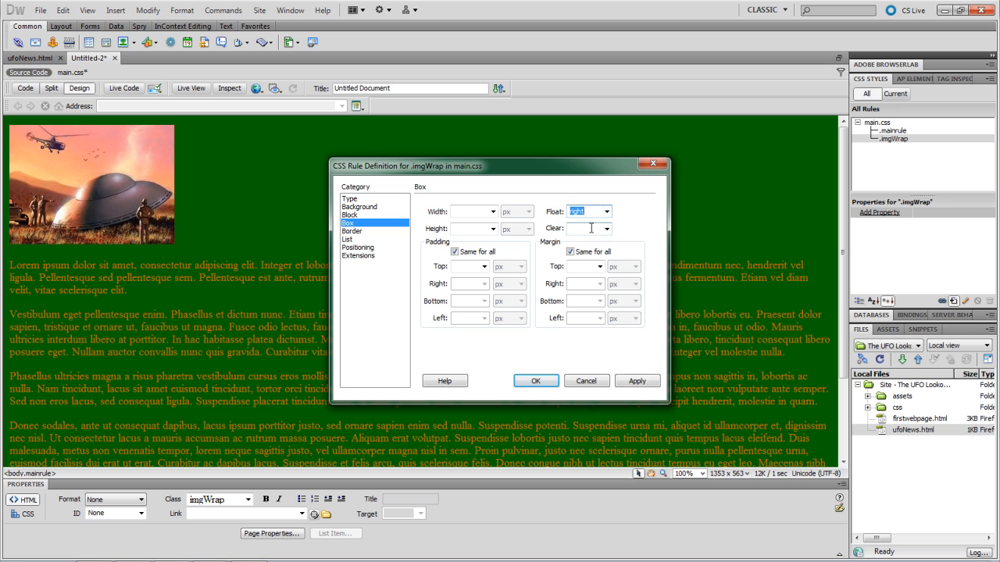
pyautogui.click(476, 265)
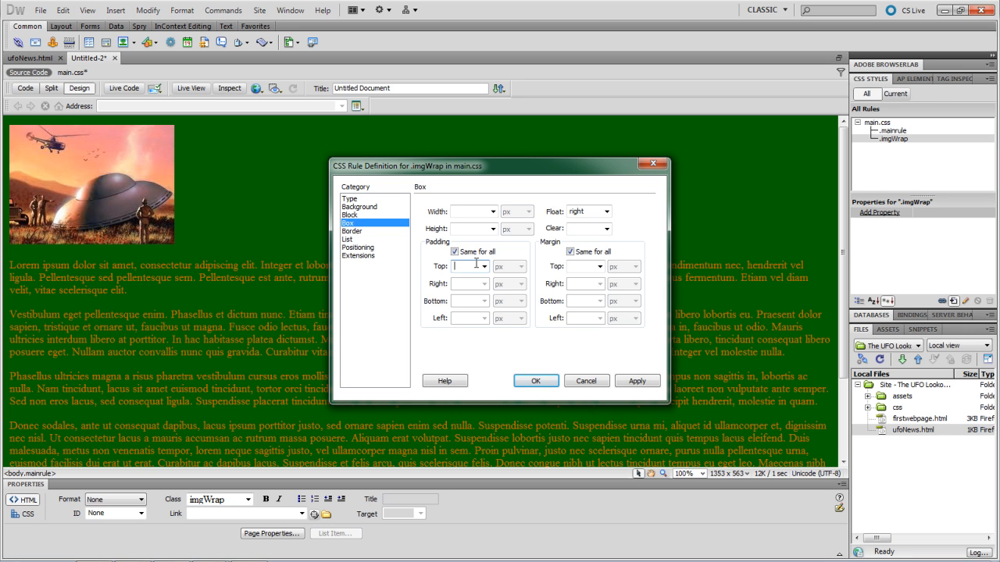
pyautogui.write('10')
pyautogui.click(636, 380)
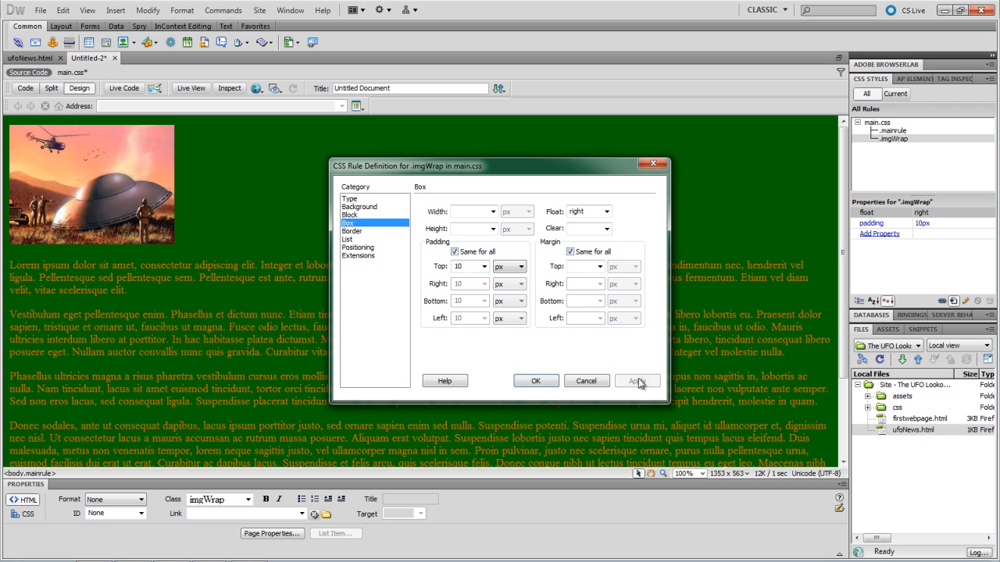
pyautogui.click(543, 382)
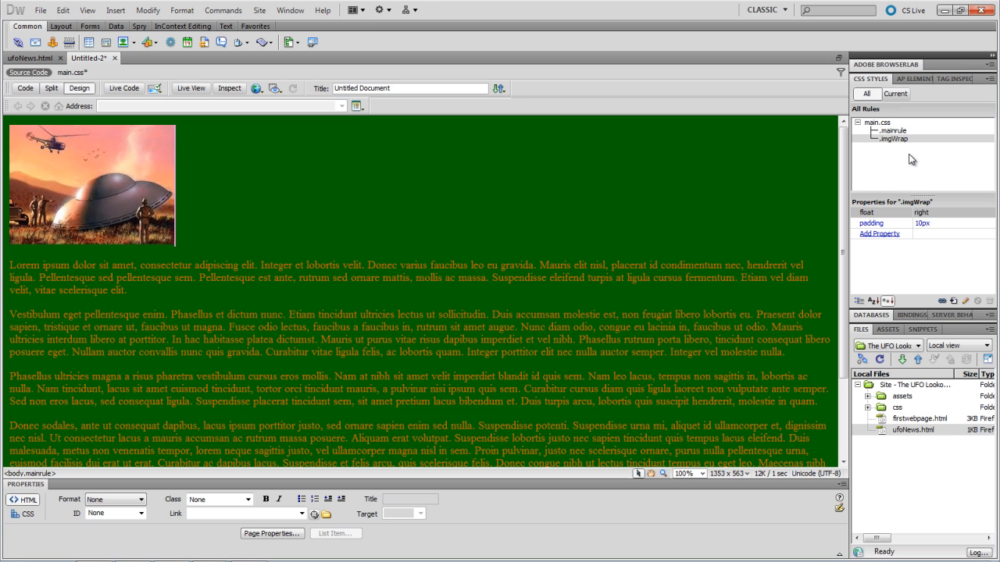
# - Assign the imgWrap class to the UFO crash image so the article text wraps around it
pyautogui.click(902, 130)
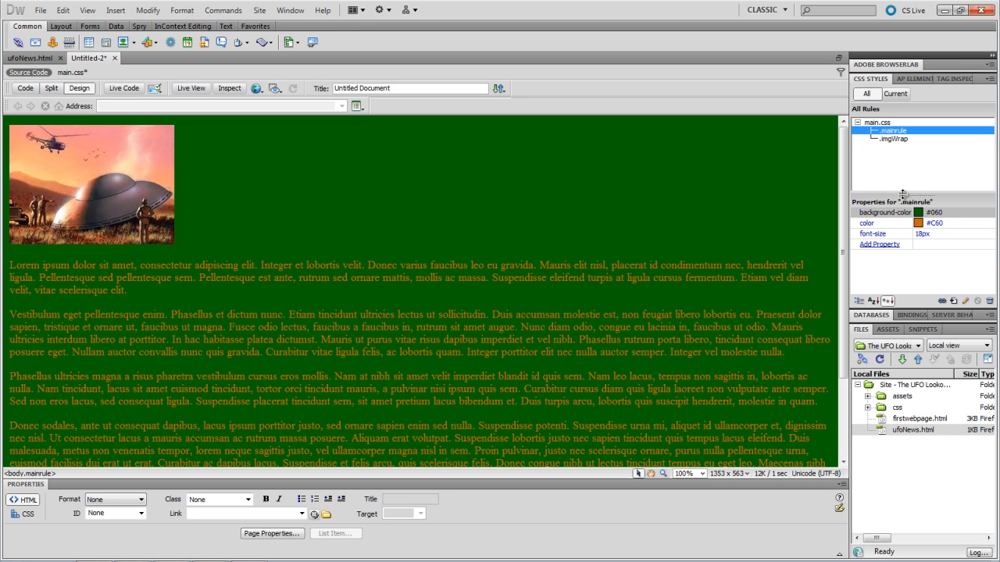
pyautogui.click(900, 140)
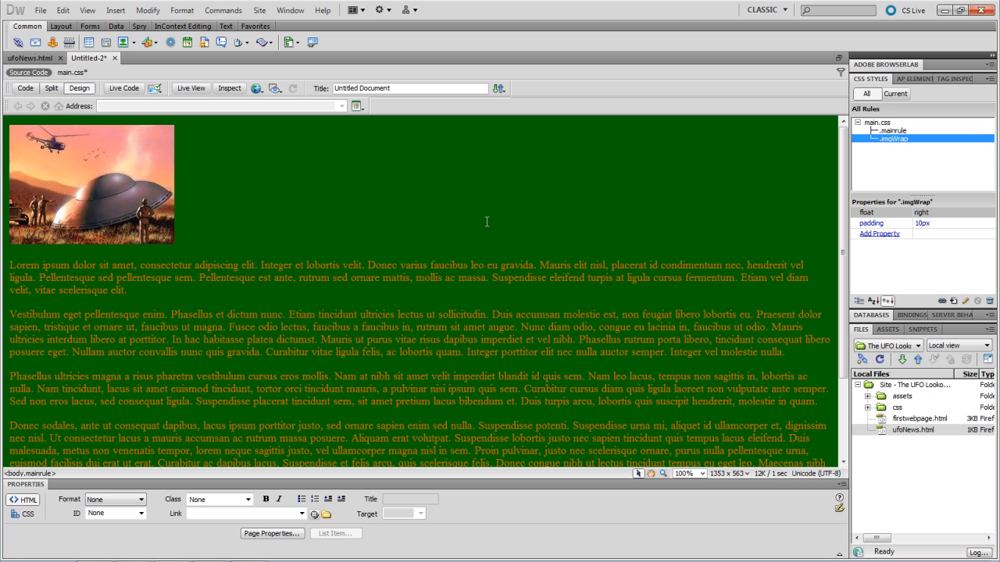
pyautogui.click(104, 201)
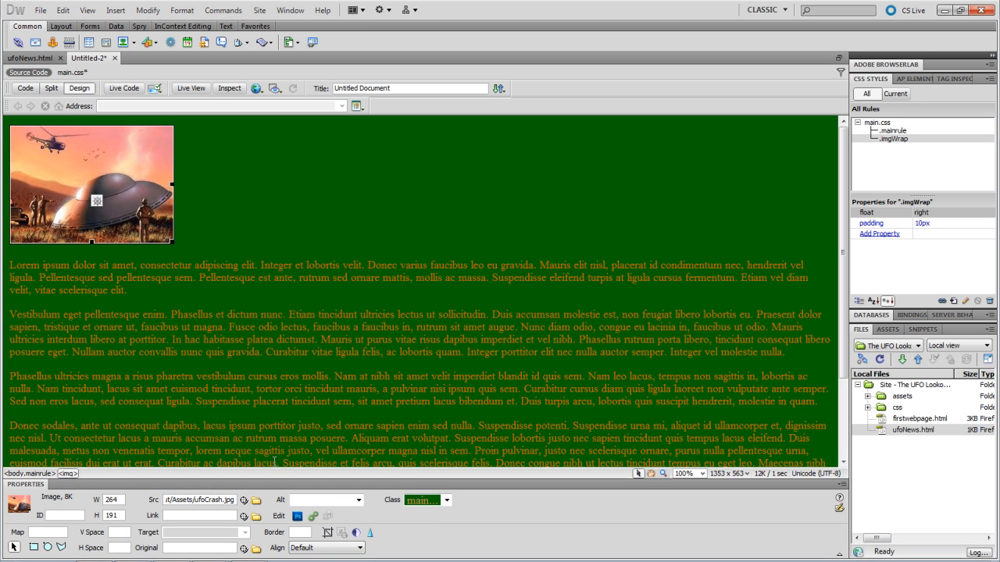
pyautogui.click(446, 501)
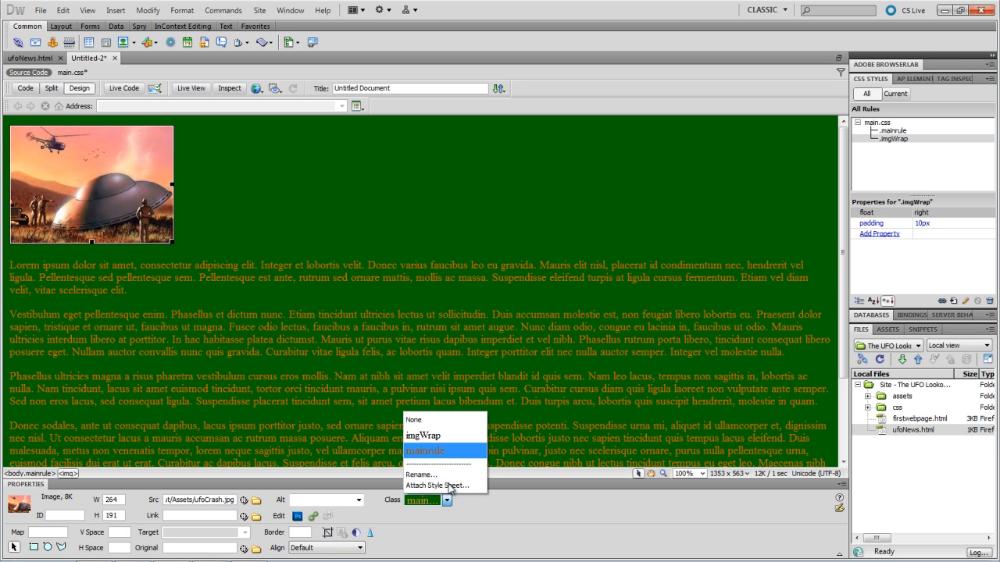
pyautogui.click(434, 439)
pyautogui.click(435, 439)
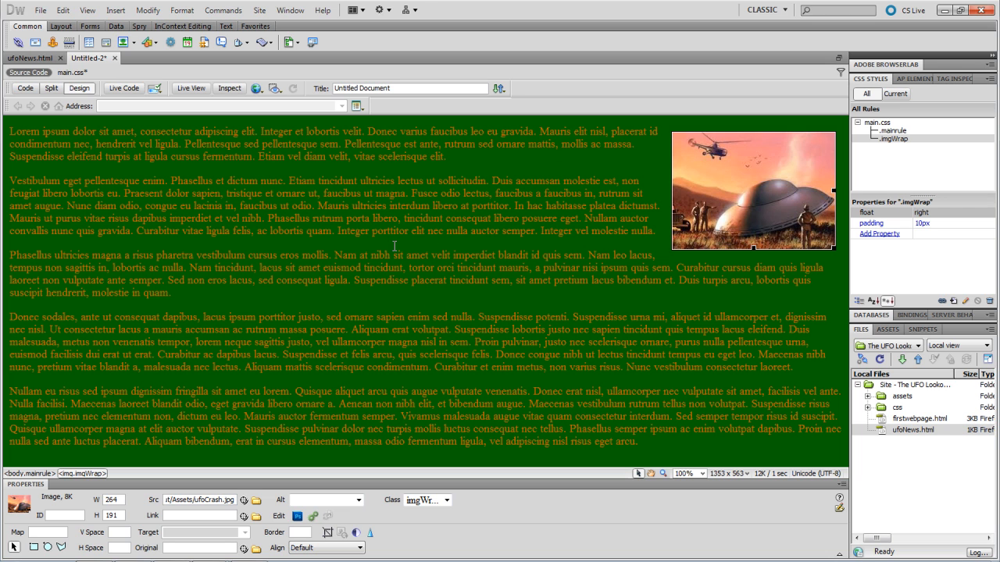
pyautogui.click(351, 238)
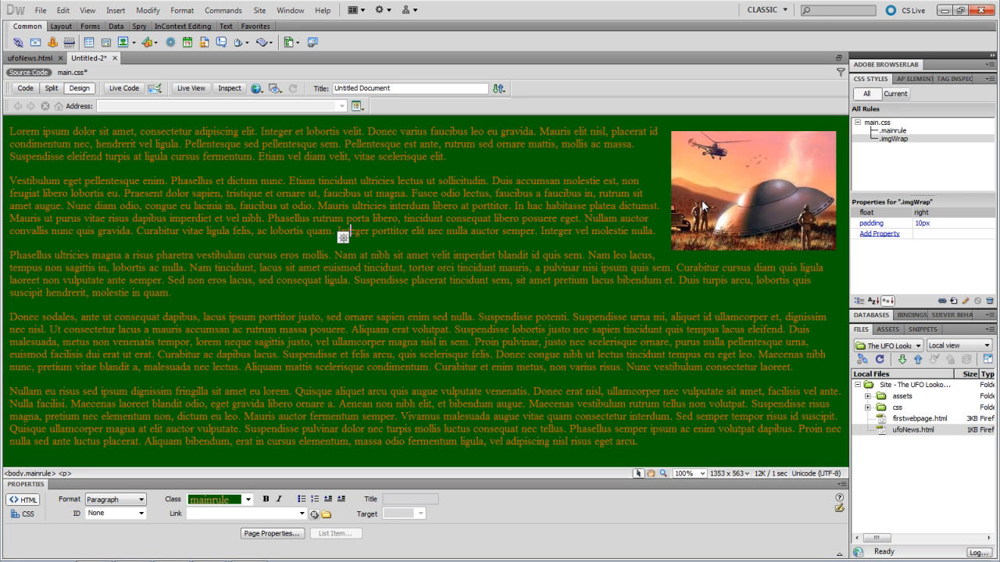
# - Change the page title to 'UFO Crash'
pyautogui.doubleClick(377, 86)
pyautogui.press('BackSpace')
pyautogui.press('BackSpace')
pyautogui.press('BackSpace')
pyautogui.press('BackSpace')
pyautogui.press('BackSpace')
pyautogui.press('BackSpace')
pyautogui.press('BackSpace')
pyautogui.press('BackSpace')
pyautogui.press('BackSpace')
pyautogui.press('BackSpace')
pyautogui.write('UFO Crash')
# - Save the page as ufoArticle.html in the ufo lookout site folder
pyautogui.hotkey('ctrl', 's')
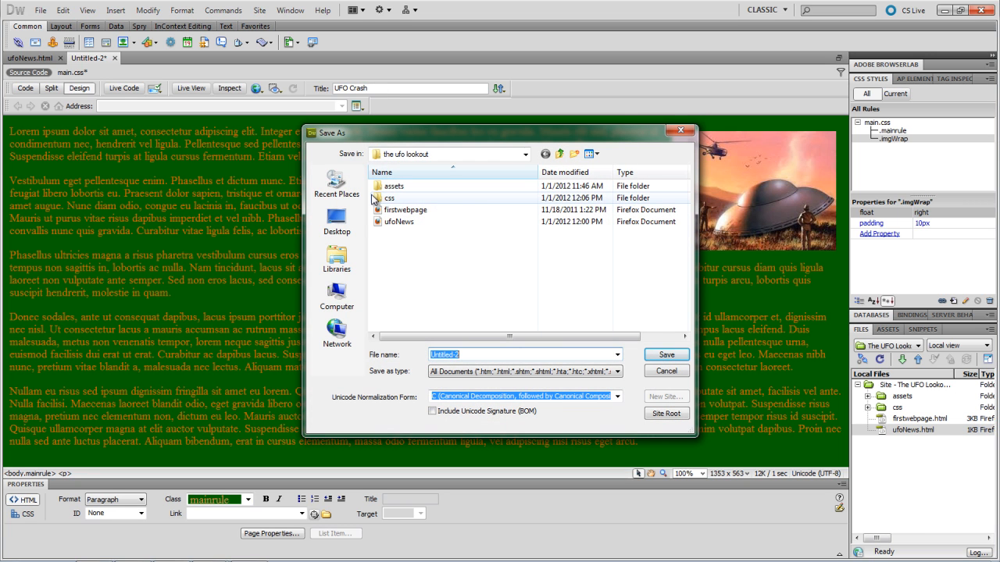
pyautogui.write('ufoC')
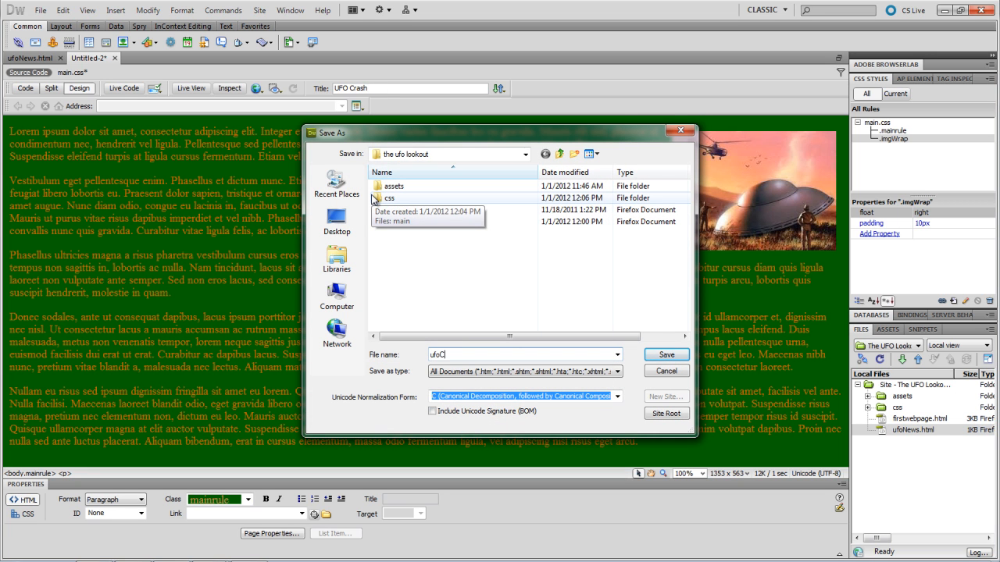
pyautogui.press('BackSpace')
pyautogui.write('Article')
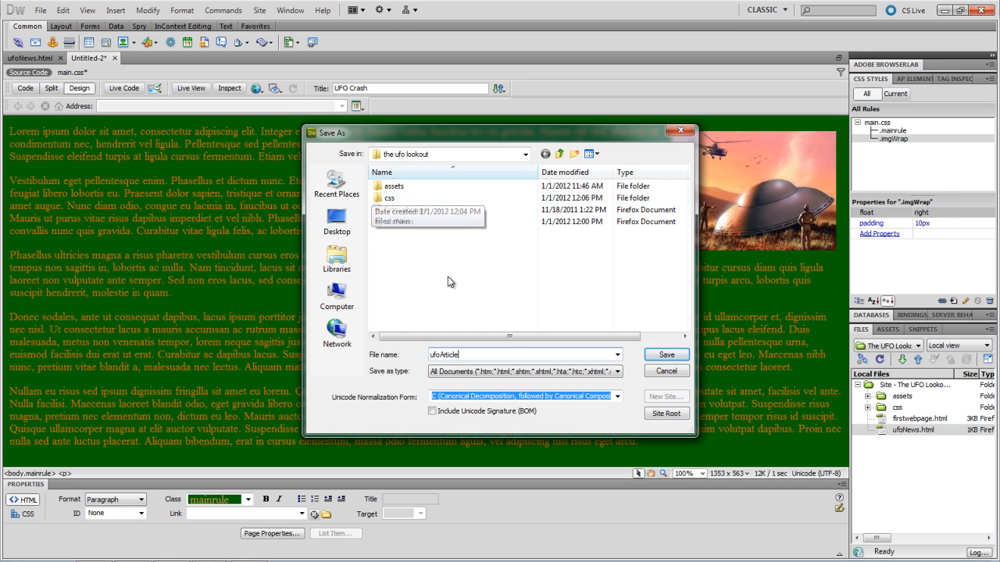
pyautogui.click(660, 354)
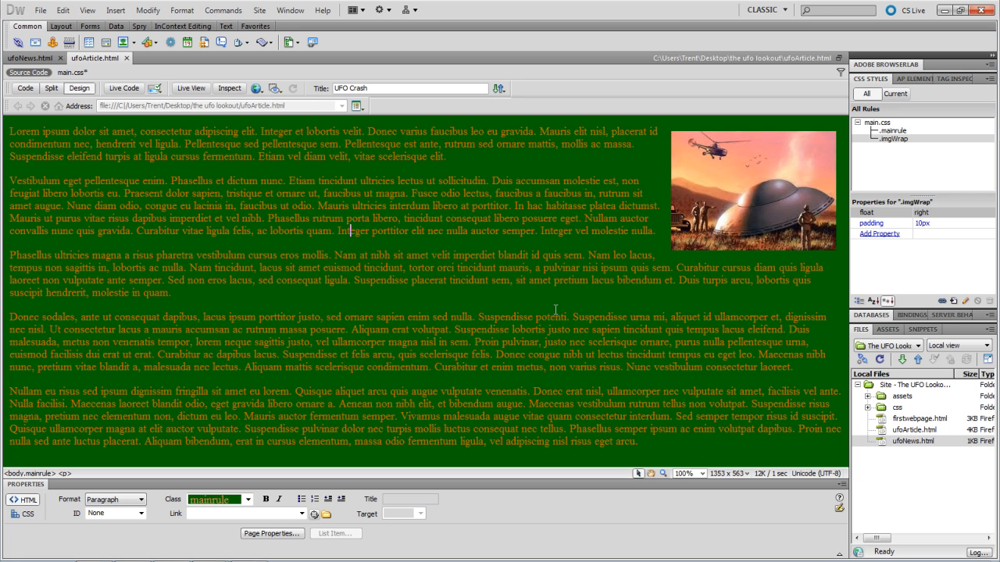
pyautogui.click(48, 61)
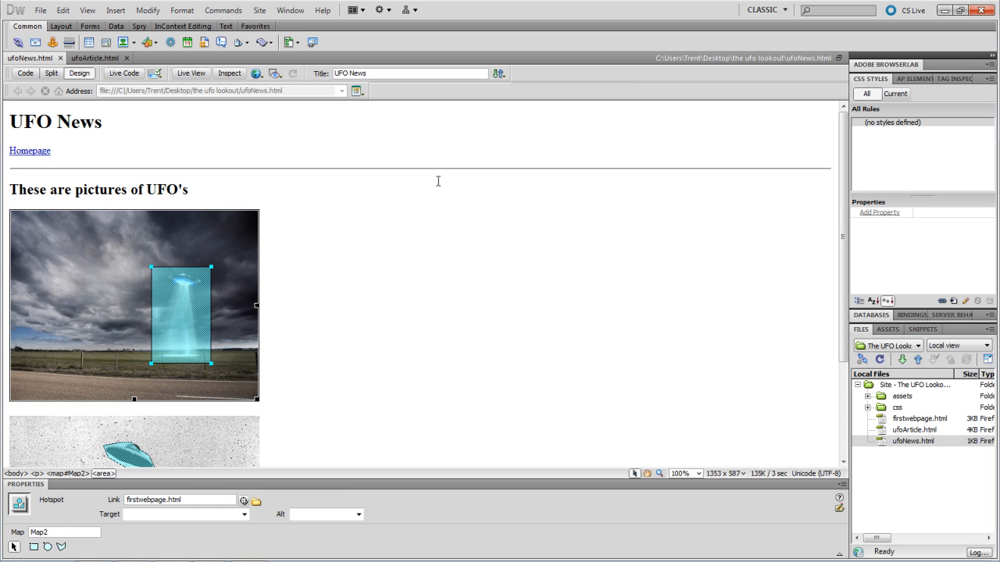
# - Select the whole body of the ufoNews.html page
pyautogui.scroll(-4, 421, 253)
pyautogui.scroll(4, 424, 252)
pyautogui.click(424, 252)
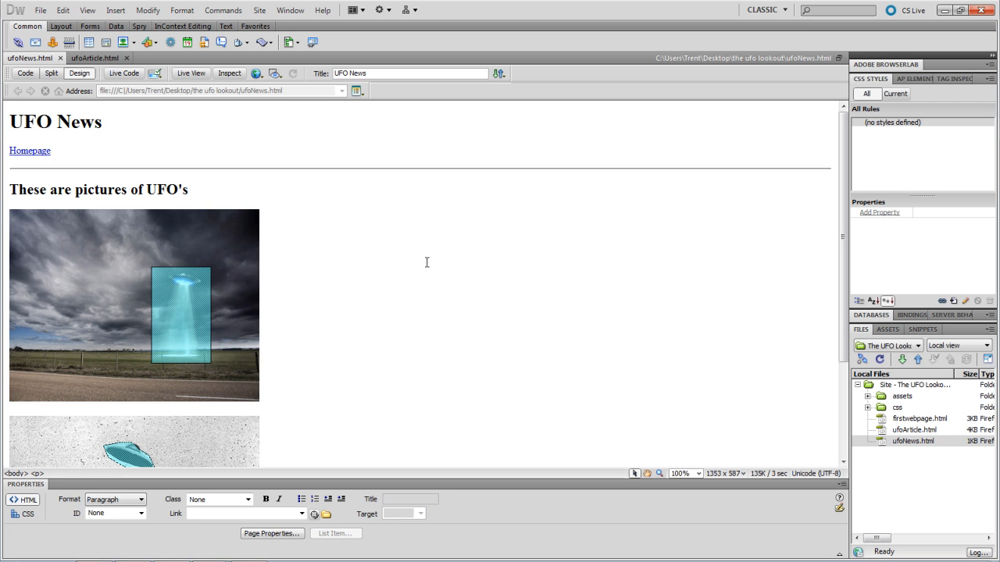
pyautogui.click(16, 474)
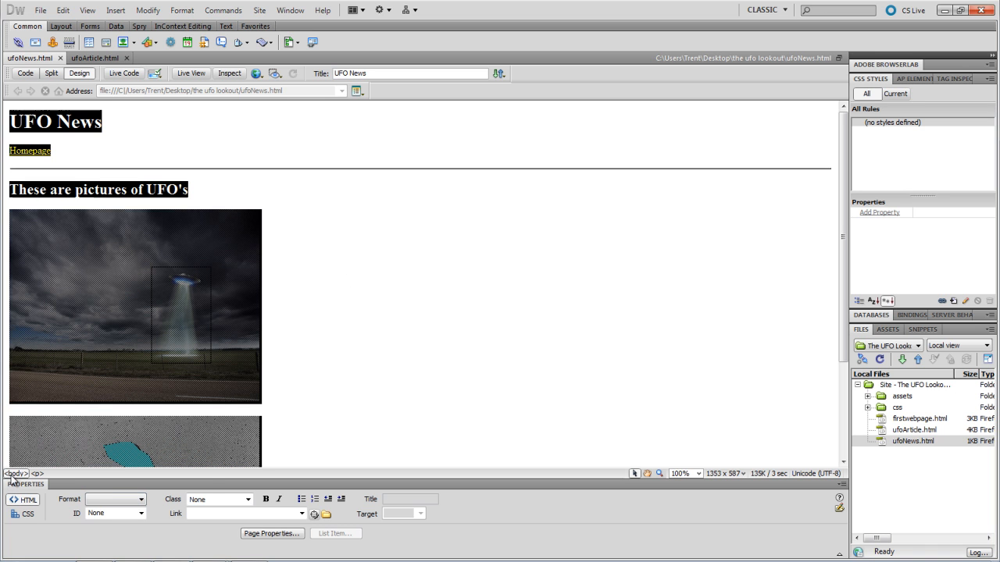
# - Attach css/main.css to ufoNews.html as a linked style sheet
pyautogui.click(248, 500)
pyautogui.moveTo(265, 524); pyautogui.dragTo(265, 525)
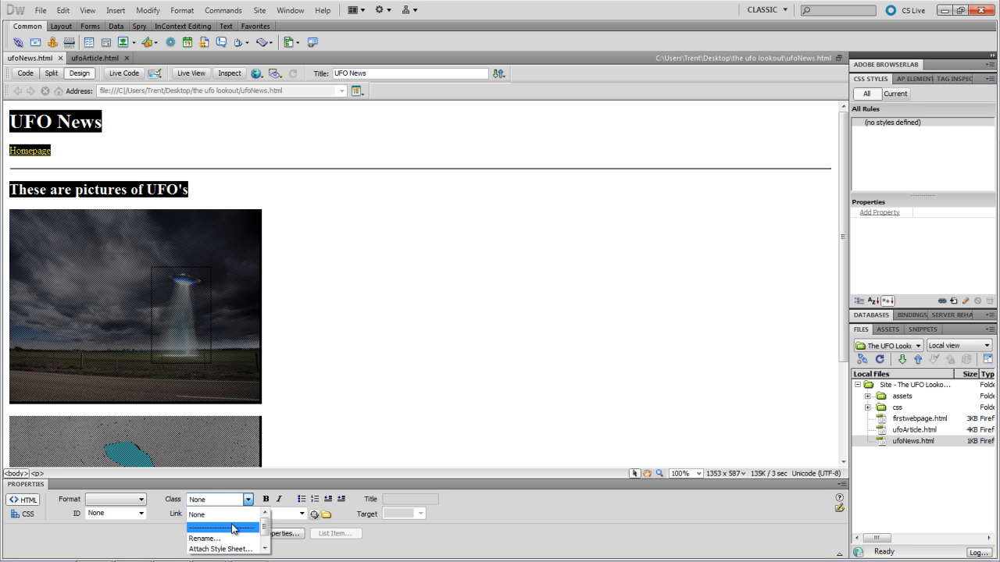
pyautogui.scroll(-1, 227, 539)
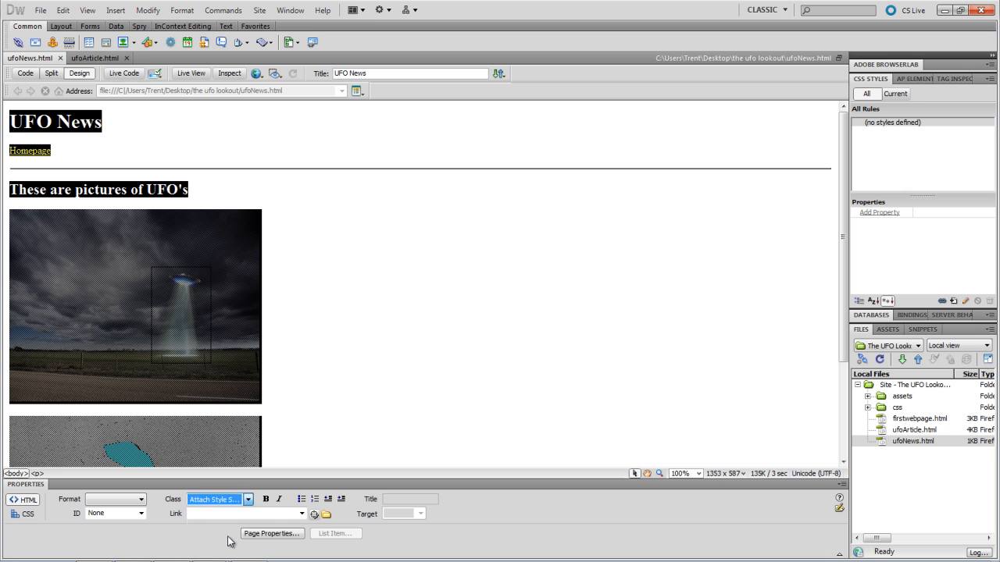
pyautogui.click(229, 539)
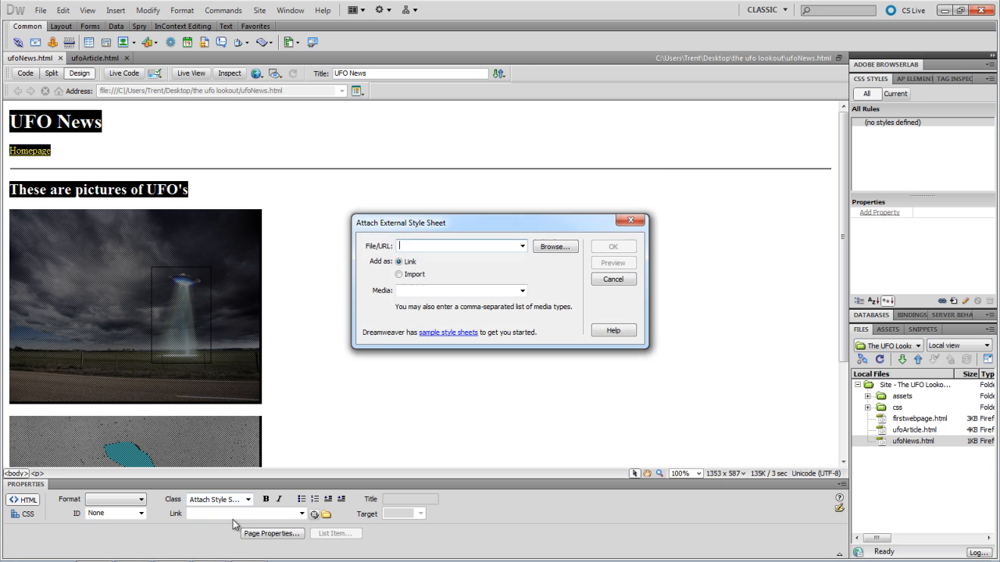
pyautogui.click(546, 249)
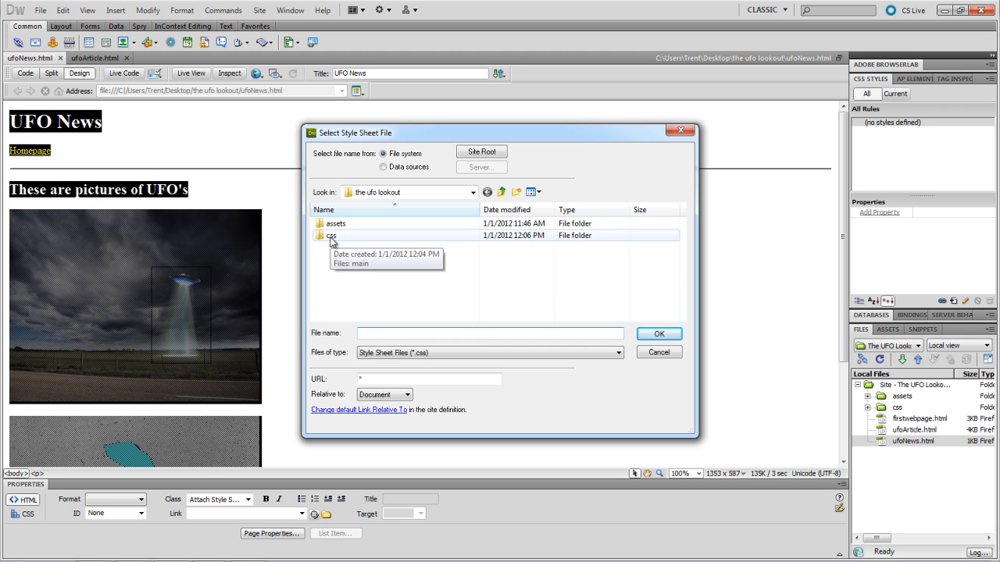
pyautogui.doubleClick(331, 237)
pyautogui.click(331, 225)
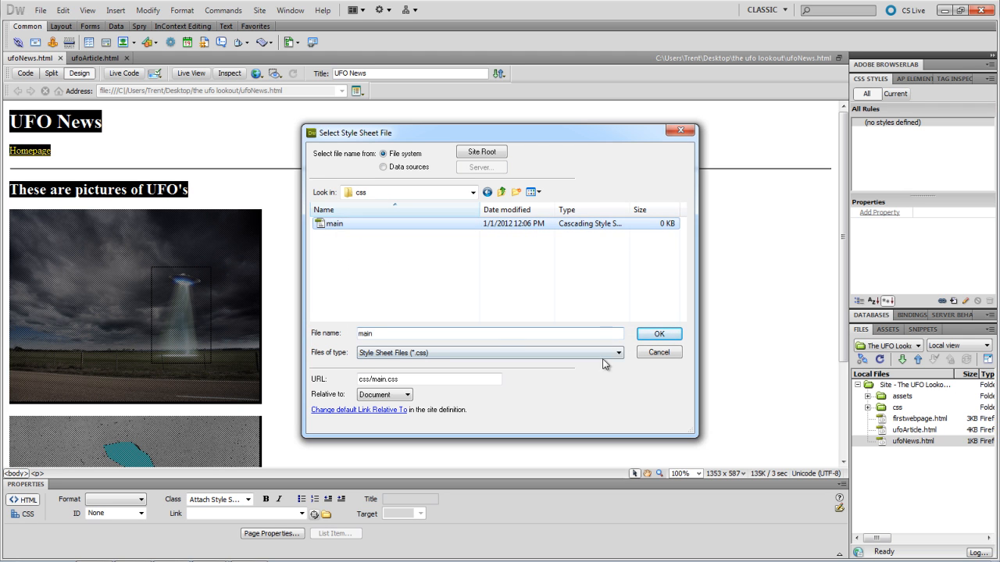
pyautogui.click(647, 336)
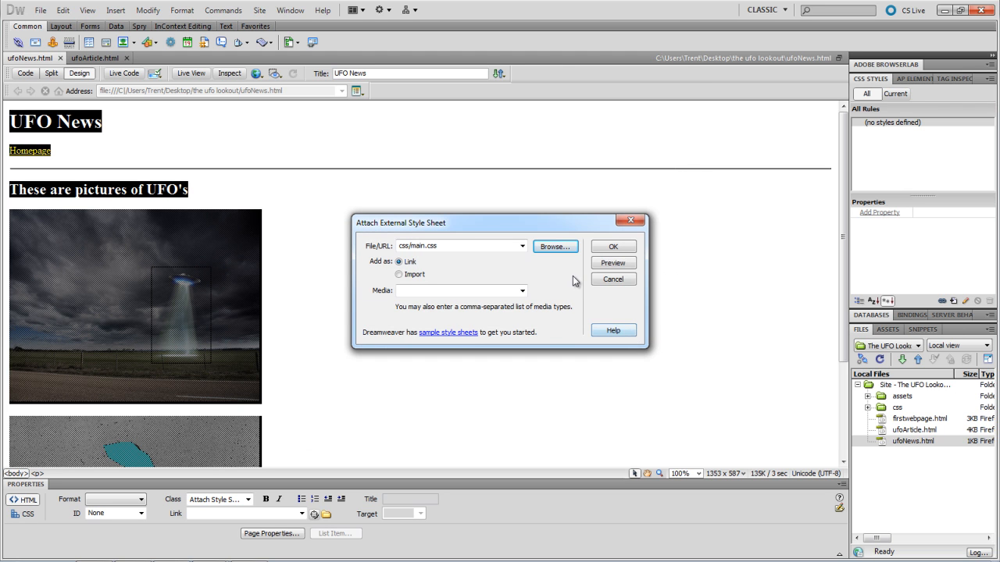
pyautogui.click(610, 249)
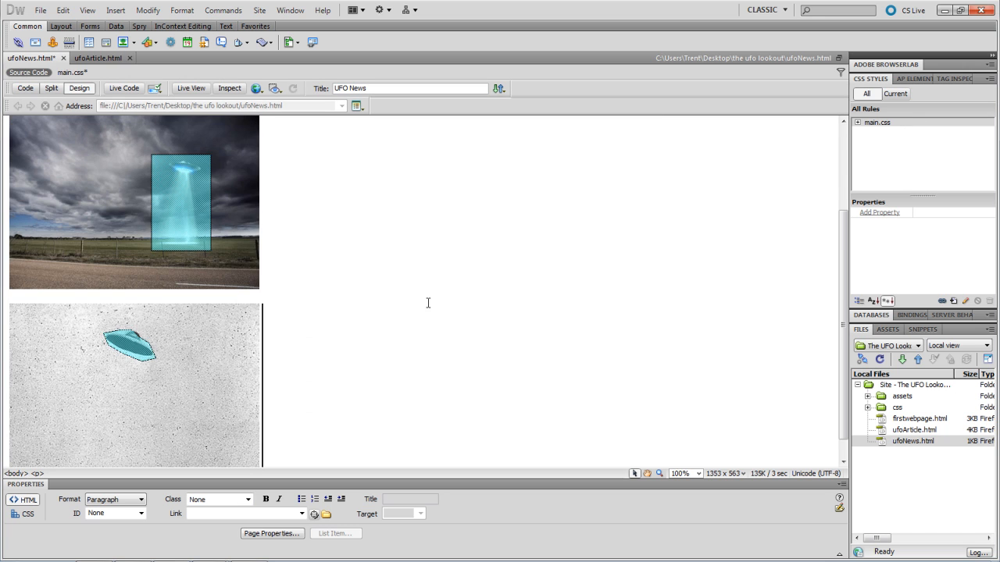
# - Apply the mainrule class to the ufoNews.html body, giving a green background and orange headings
pyautogui.click(247, 500)
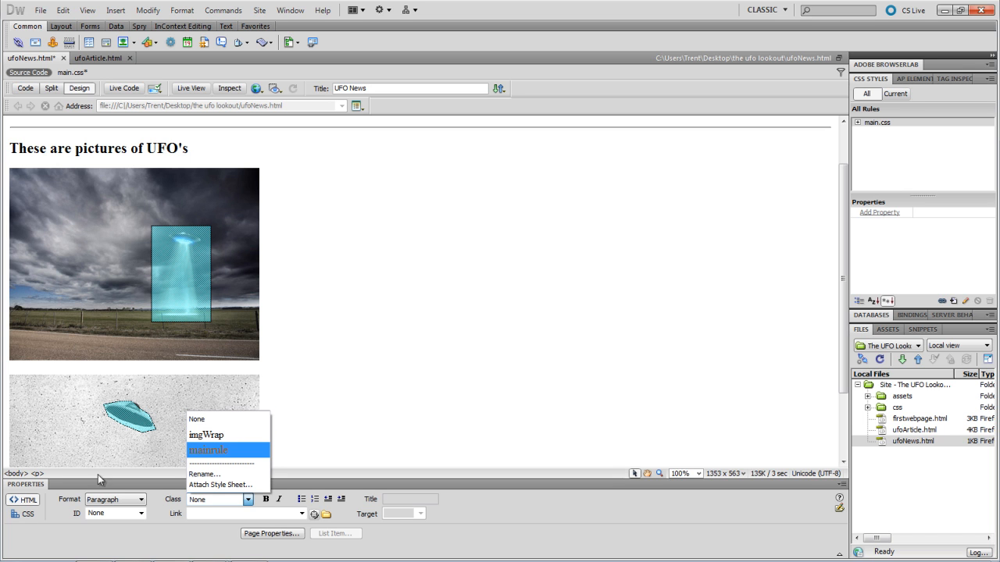
pyautogui.click(151, 454)
pyautogui.click(16, 473)
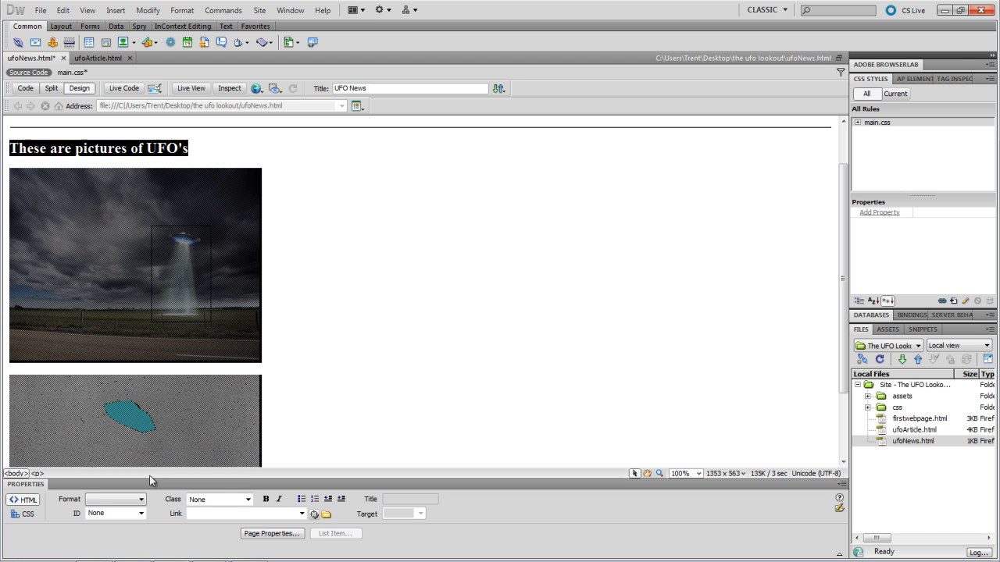
pyautogui.click(250, 500)
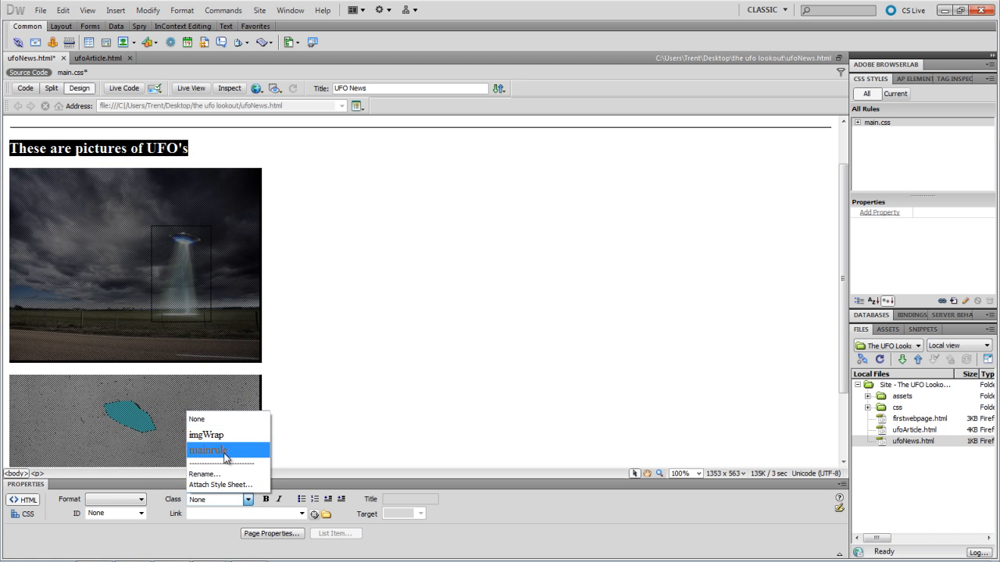
pyautogui.click(226, 451)
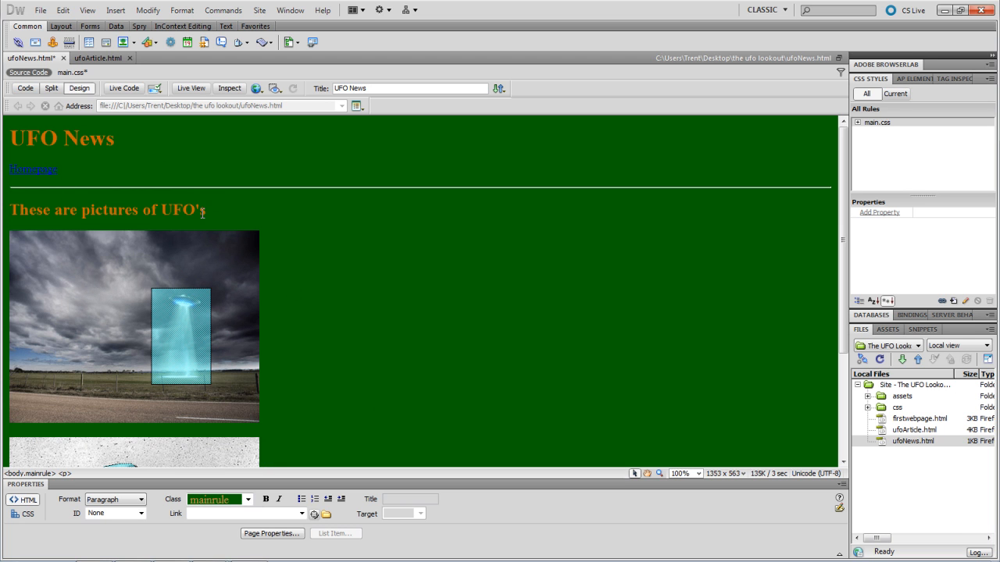
pyautogui.scroll(-4, 417, 316)
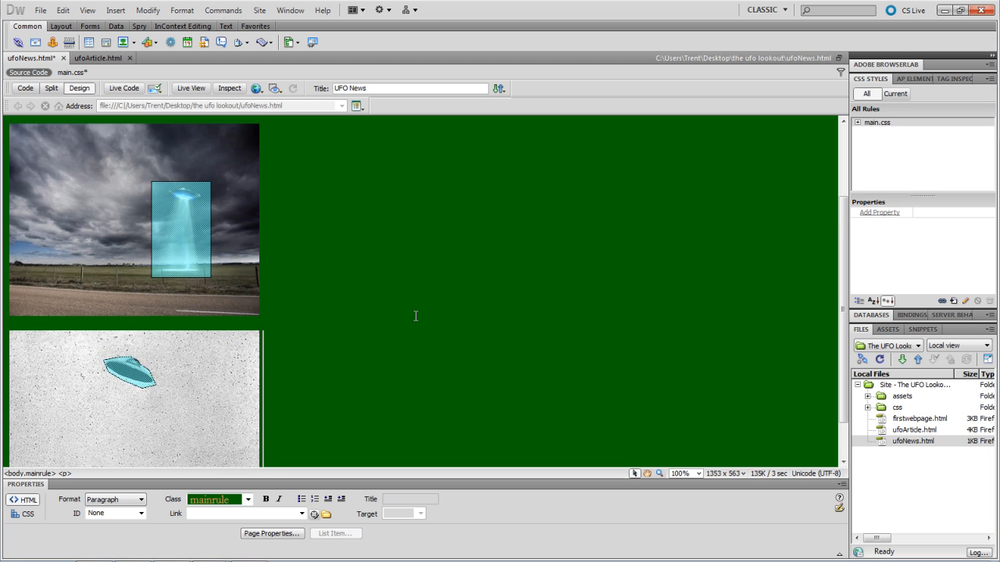
pyautogui.scroll(4, 418, 315)
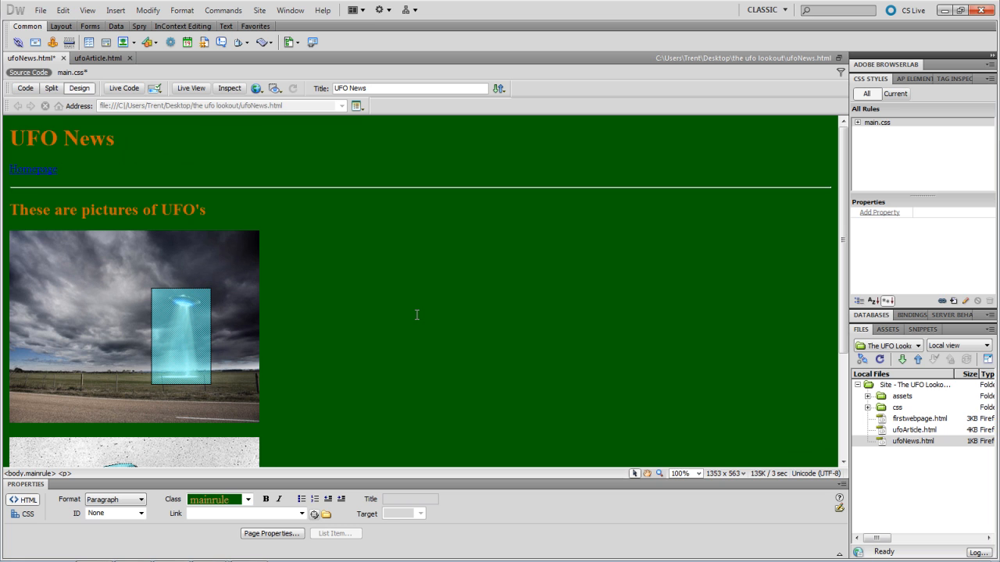